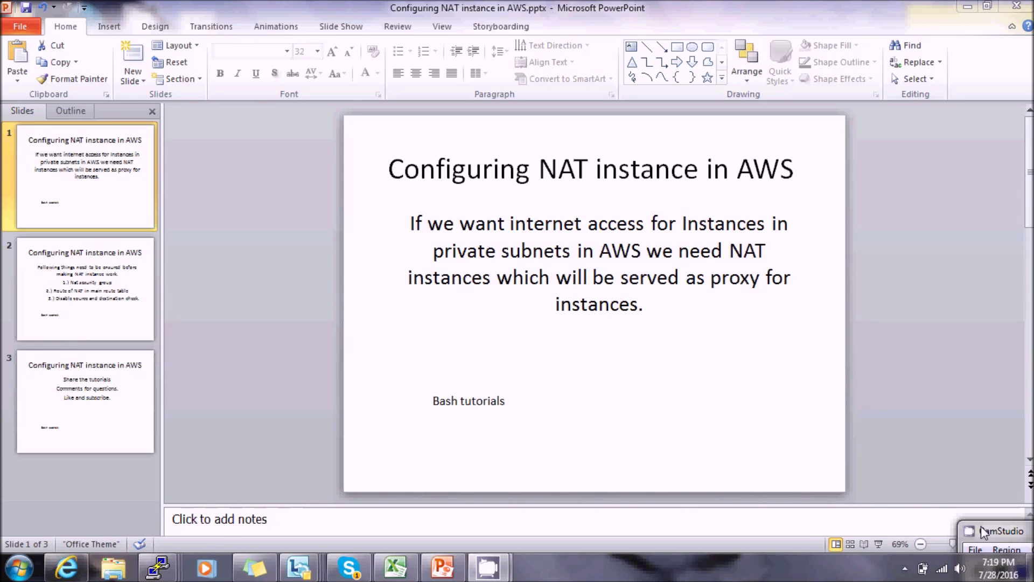
# - Show the NAT prerequisites slide in PowerPoint, then bring the AWS console browser forward
pyautogui.click(83, 303)
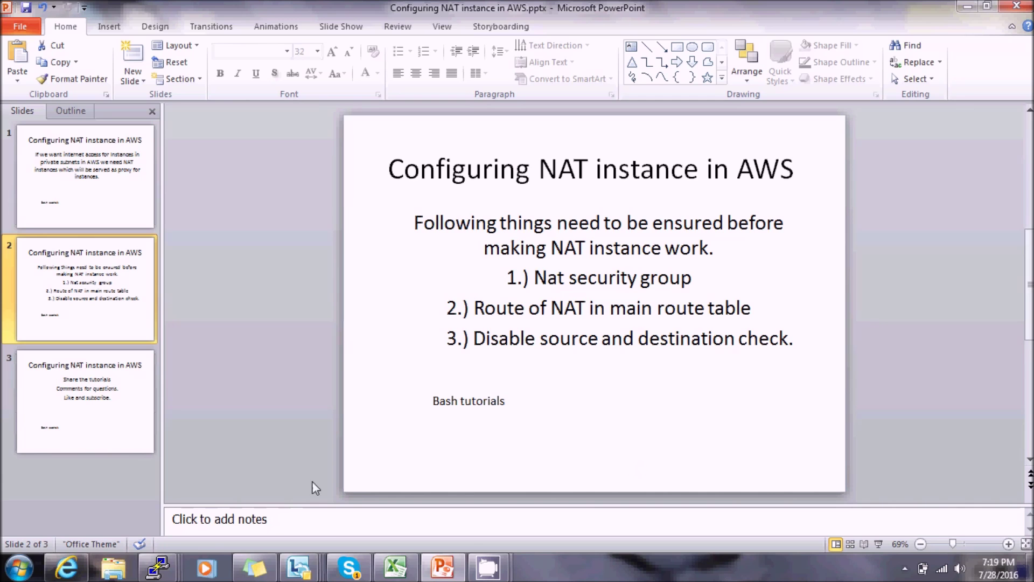
pyautogui.click(65, 567)
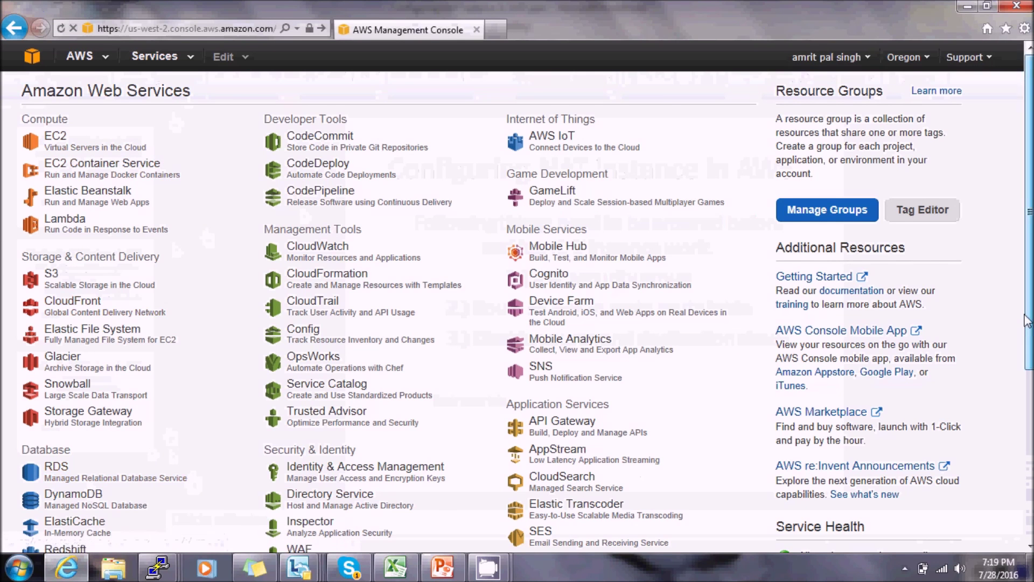
# - Open the VPC service's Your VPCs list, which shows no VPCs in Oregon
pyautogui.scroll(-5, 1027, 321)
pyautogui.click(79, 400)
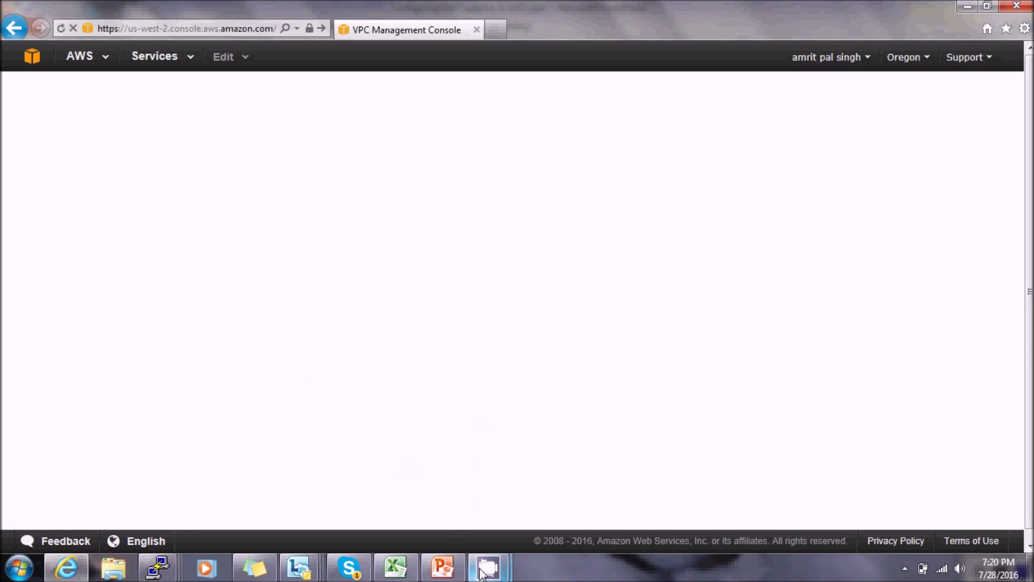
pyautogui.moveTo(487, 568)
pyautogui.click(410, 490)
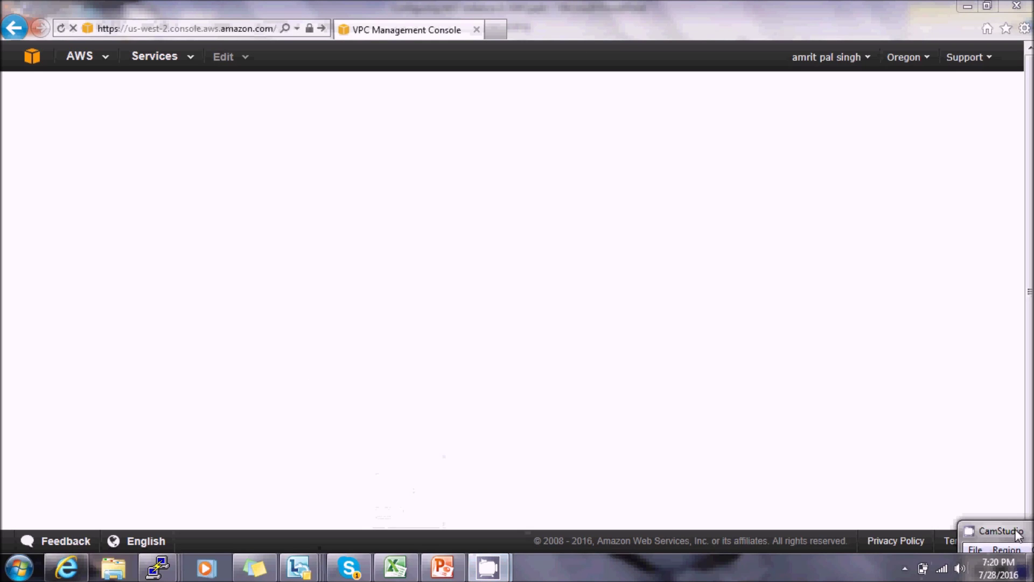
pyautogui.click(928, 508)
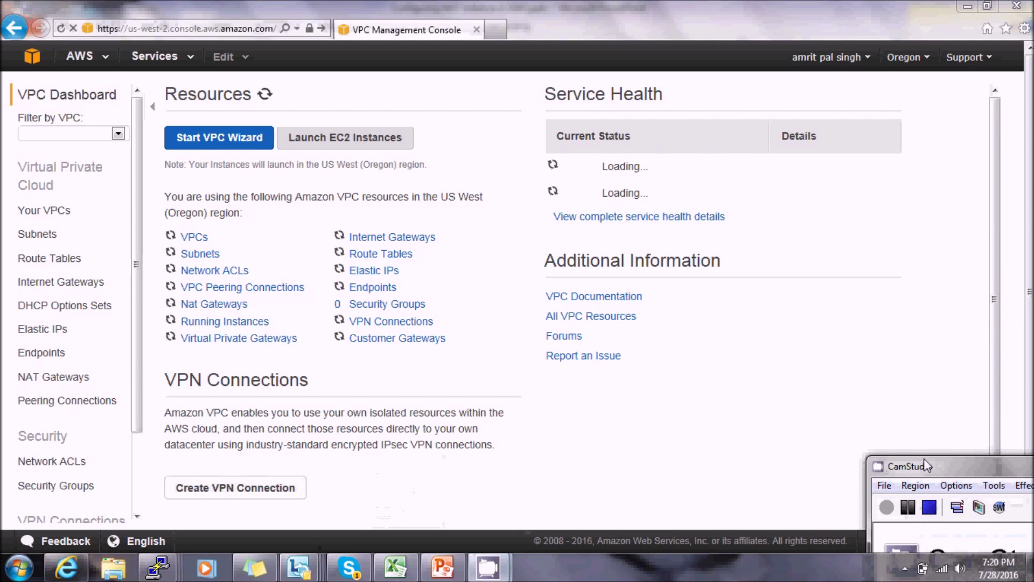
pyautogui.click(194, 237)
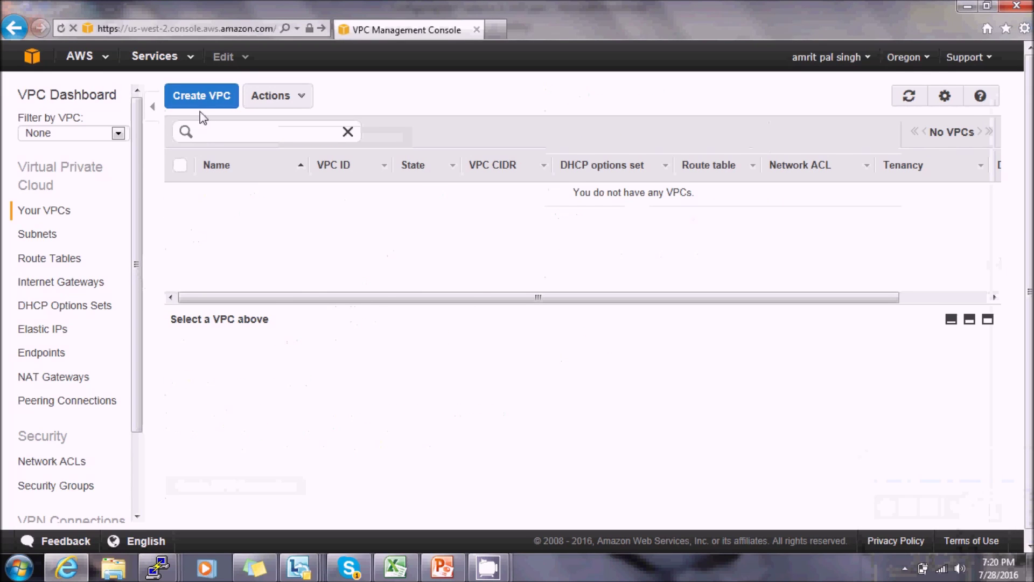
# - Create VPC myvpc with CIDR block 10.0.0.0/16
pyautogui.click(202, 97)
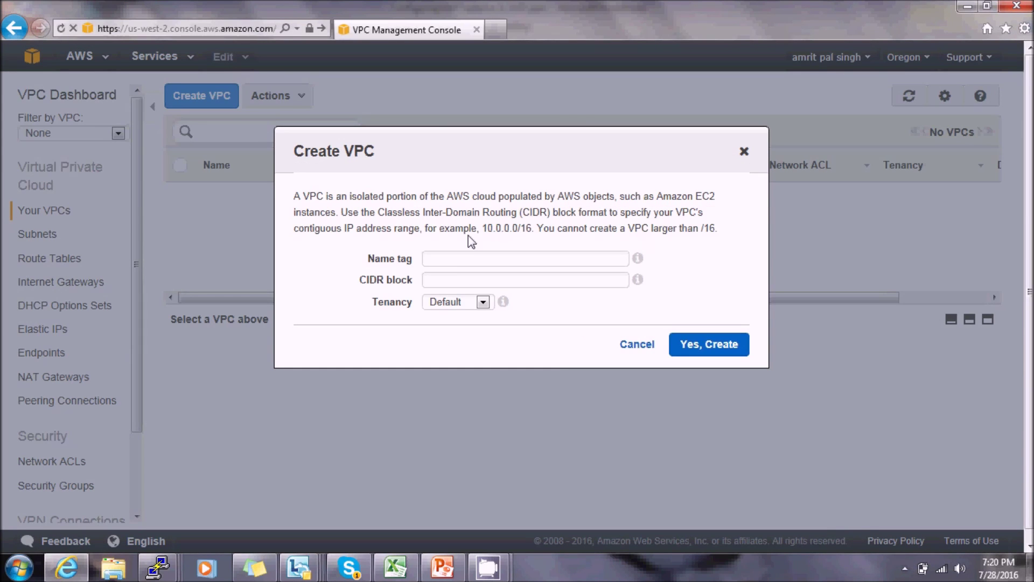
pyautogui.click(453, 257)
pyautogui.write('my')
pyautogui.write('vpc')
pyautogui.click(454, 282)
pyautogui.write('190')
pyautogui.press('BackSpace')
pyautogui.press('BackSpace')
pyautogui.write('0')
pyautogui.write('.0.0')
pyautogui.write('.0/16')
pyautogui.click(716, 345)
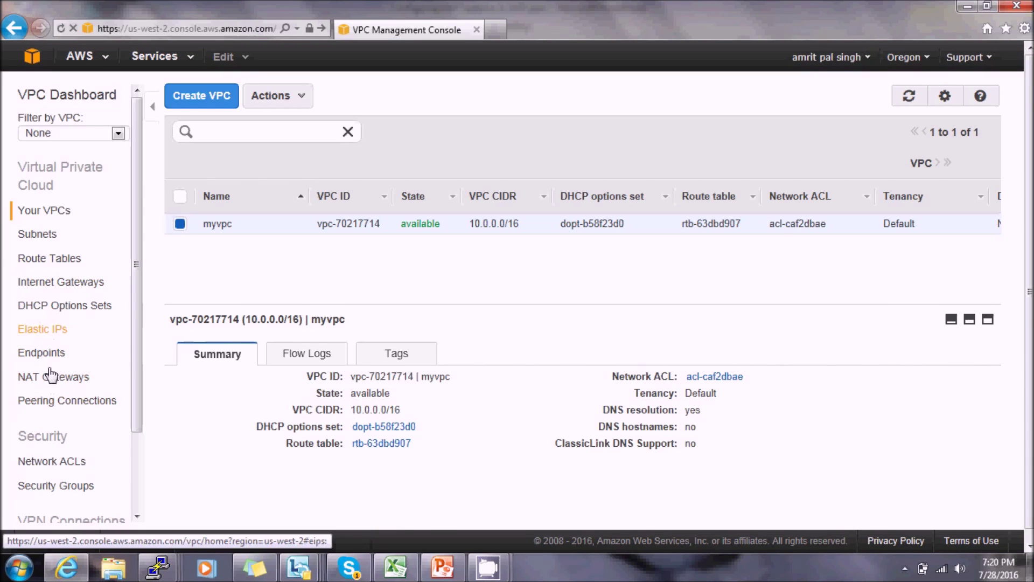
pyautogui.moveTo(135, 410); pyautogui.dragTo(106, 484)
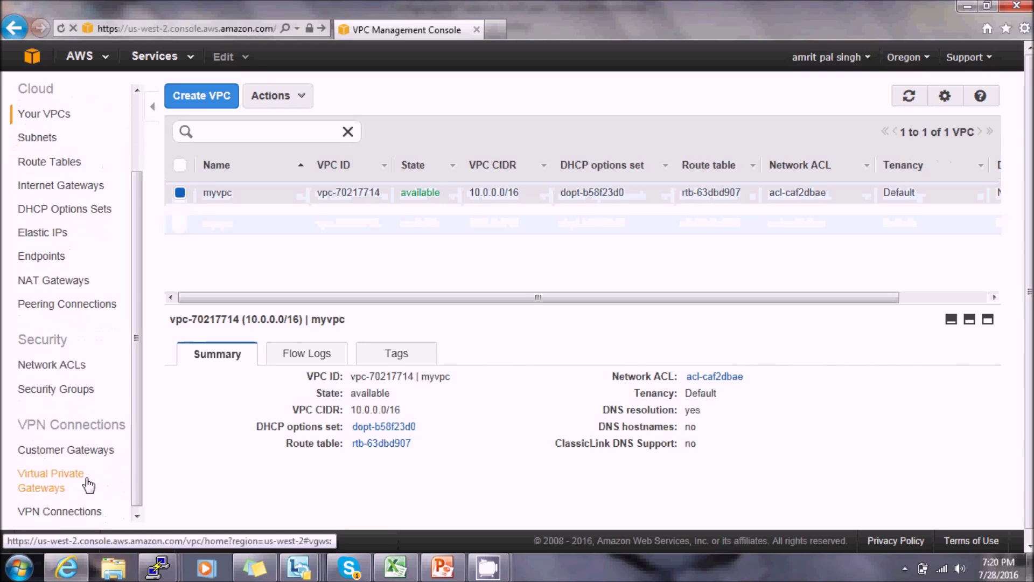
# - Create subnet 'private subnet' in myvpc with CIDR block 10.0.1.0/24
pyautogui.click(38, 138)
pyautogui.click(211, 100)
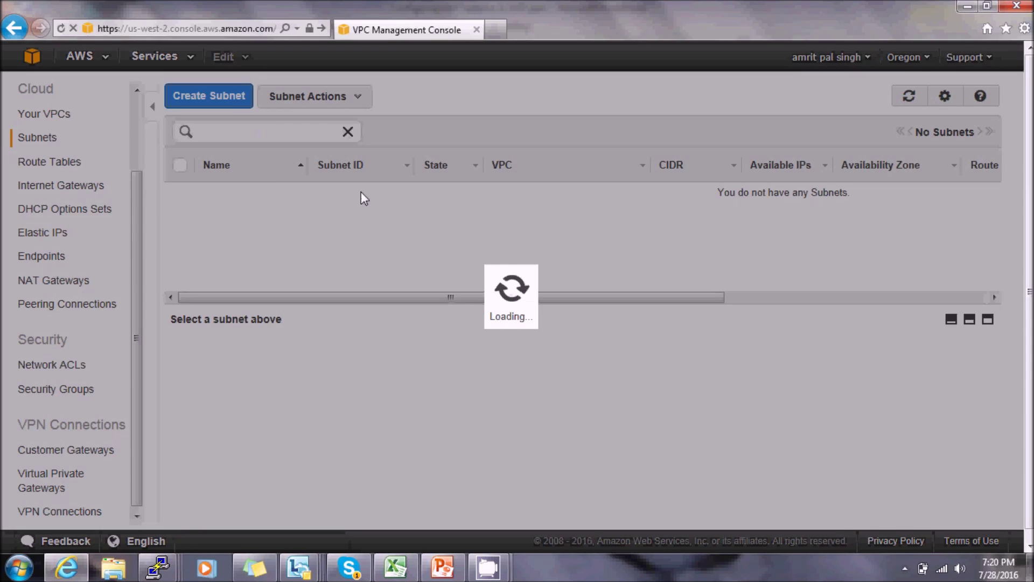
pyautogui.click(447, 257)
pyautogui.write('p')
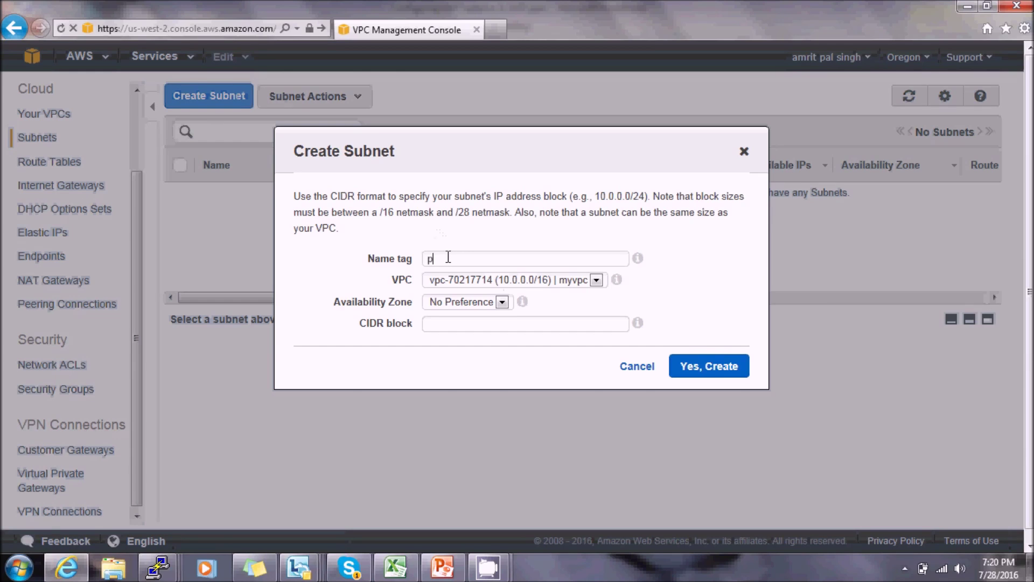
pyautogui.write('rivate ')
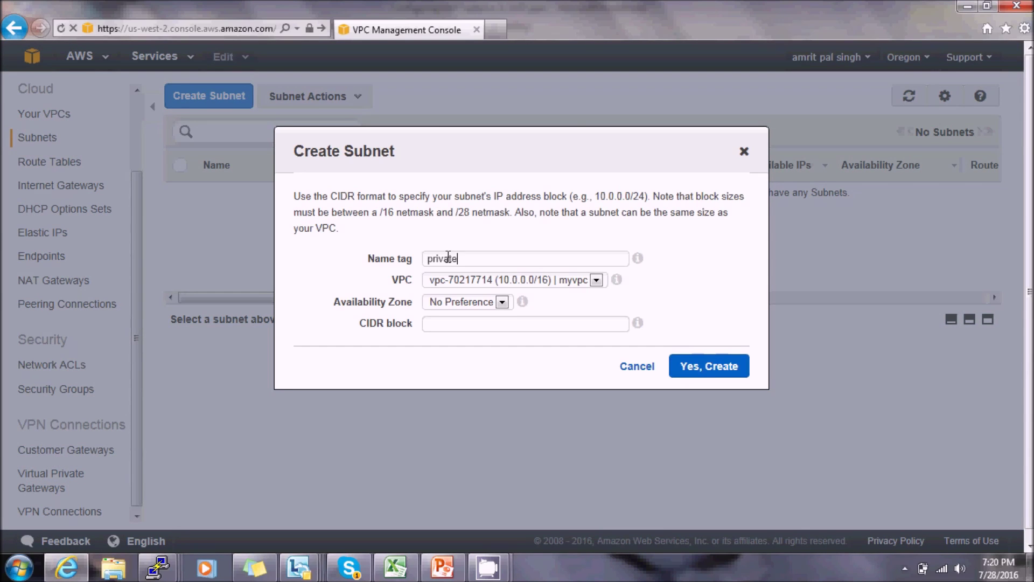
pyautogui.write('subnet')
pyautogui.write('10.0')
pyautogui.write('1')
pyautogui.write('0/24')
pyautogui.click(699, 369)
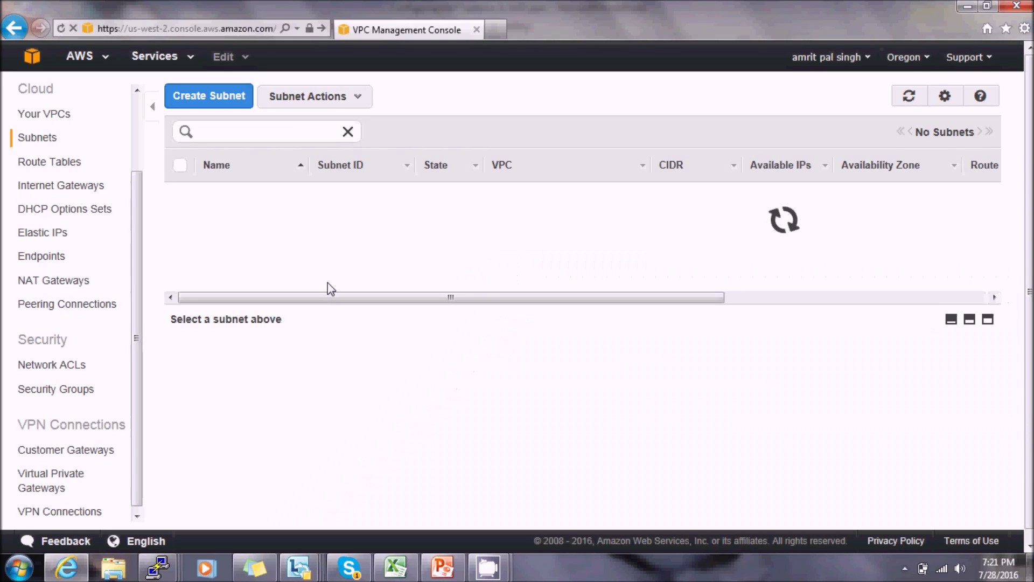
# - Add subnet 'public subnet' to myvpc with CIDR block 10.0.2.0/24
pyautogui.click(212, 96)
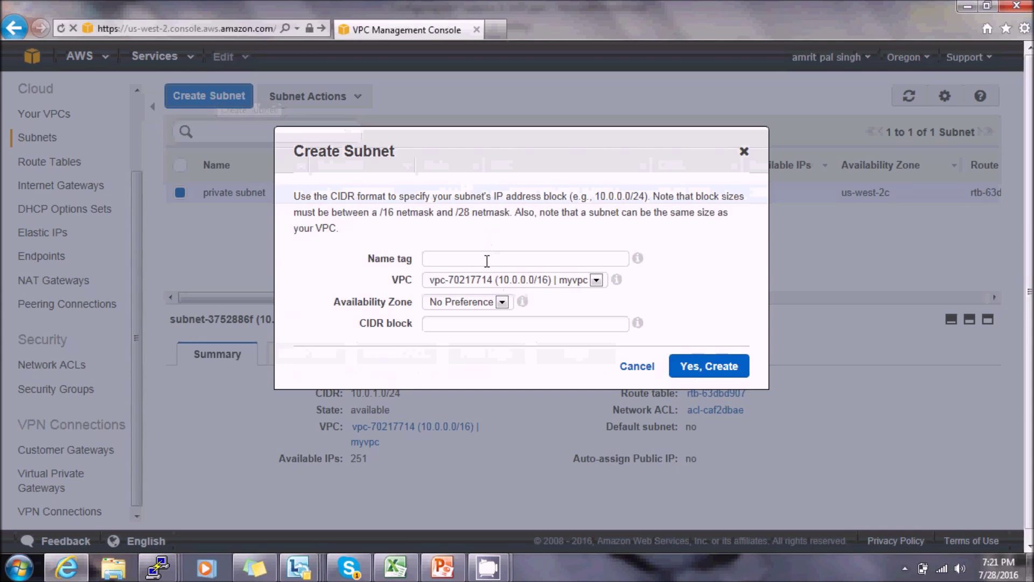
pyautogui.write('pub')
pyautogui.write('lic sunet')
pyautogui.press('BackSpace')
pyautogui.press('BackSpace')
pyautogui.press('BackSpace')
pyautogui.write('bnet')
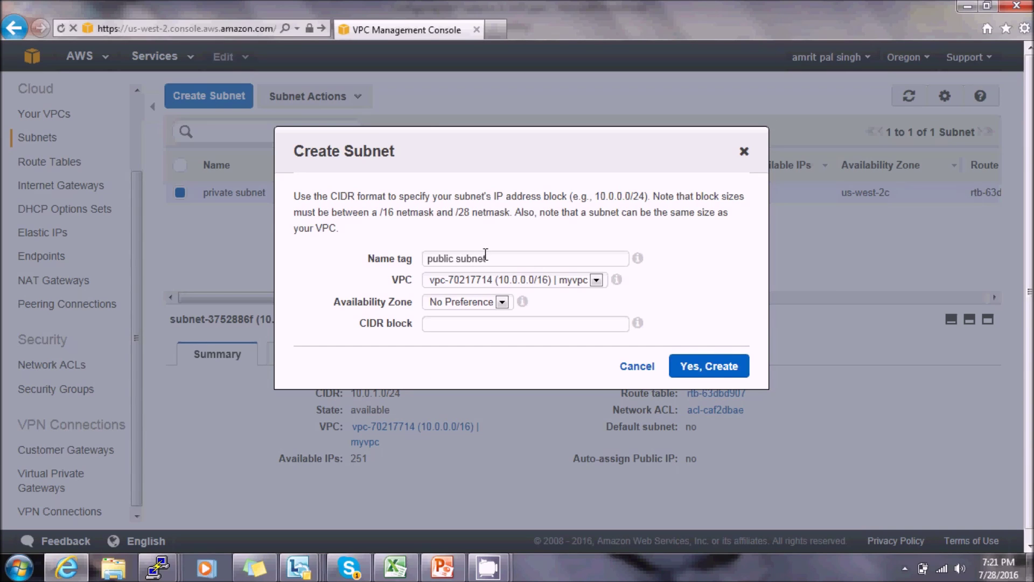
pyautogui.click(517, 328)
pyautogui.write('10.0.')
pyautogui.write('2.0/24')
pyautogui.click(701, 366)
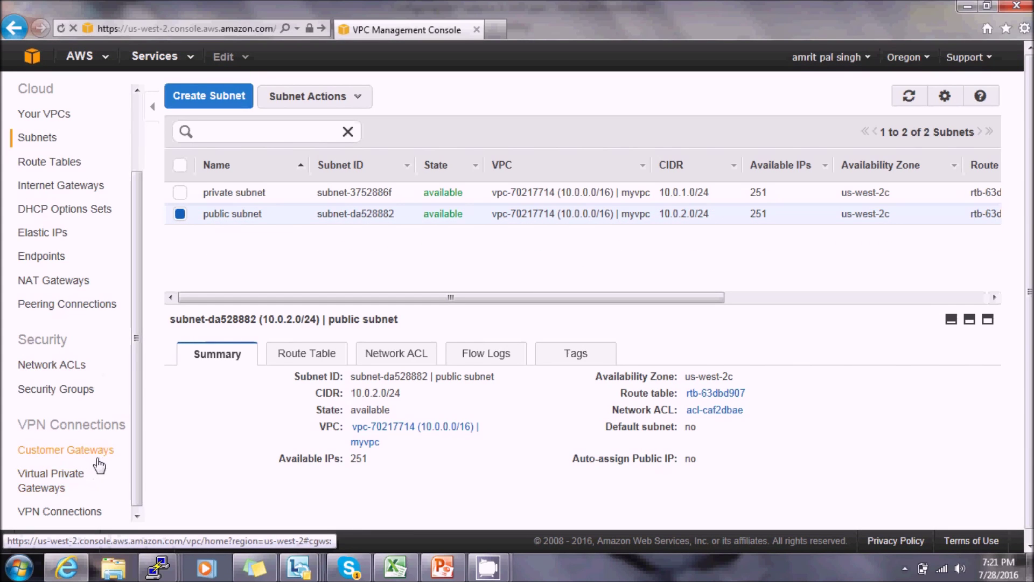
pyautogui.scroll(-1, 140, 463)
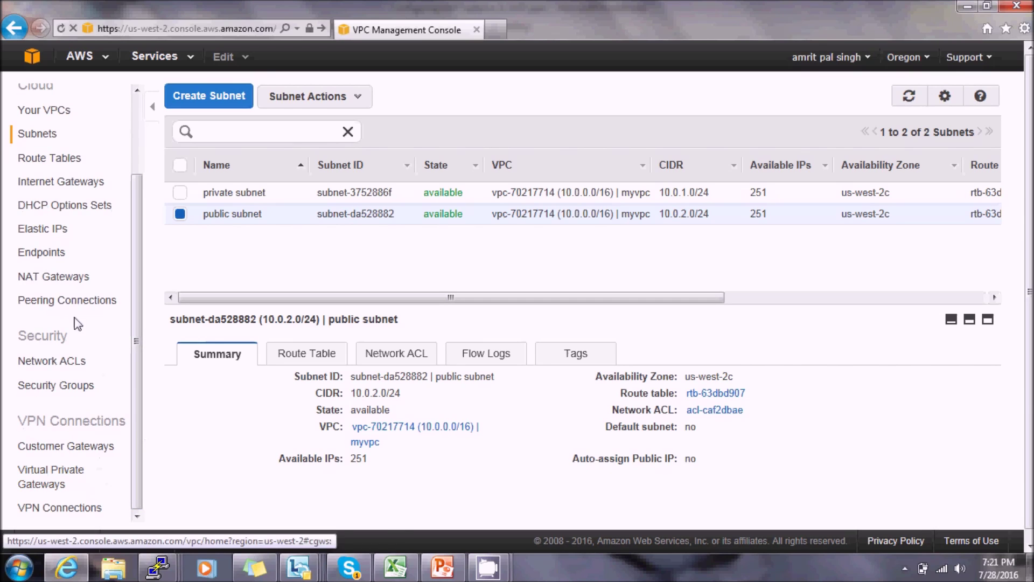
# - Create an internet gateway named igw
pyautogui.click(68, 186)
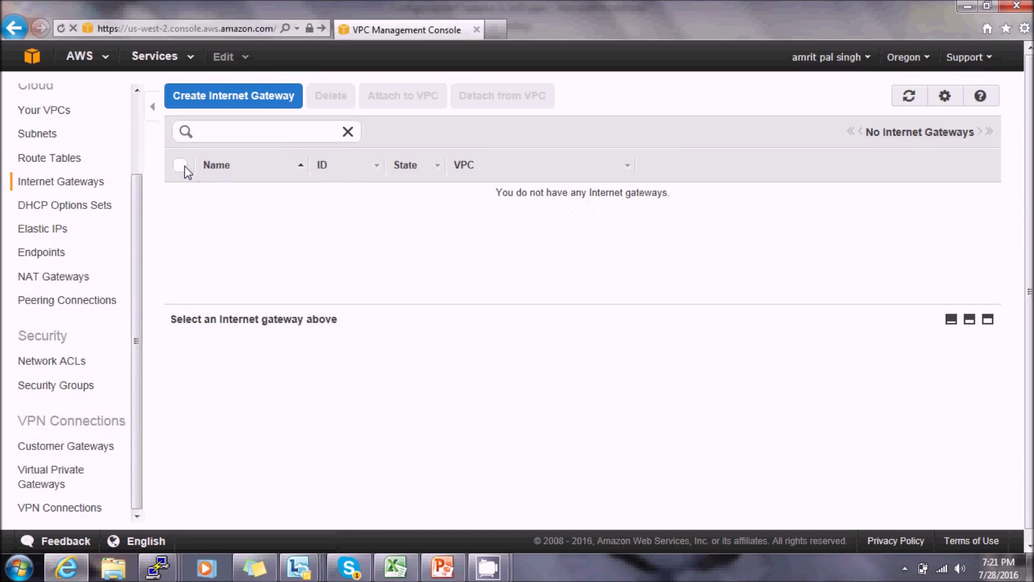
pyautogui.click(231, 98)
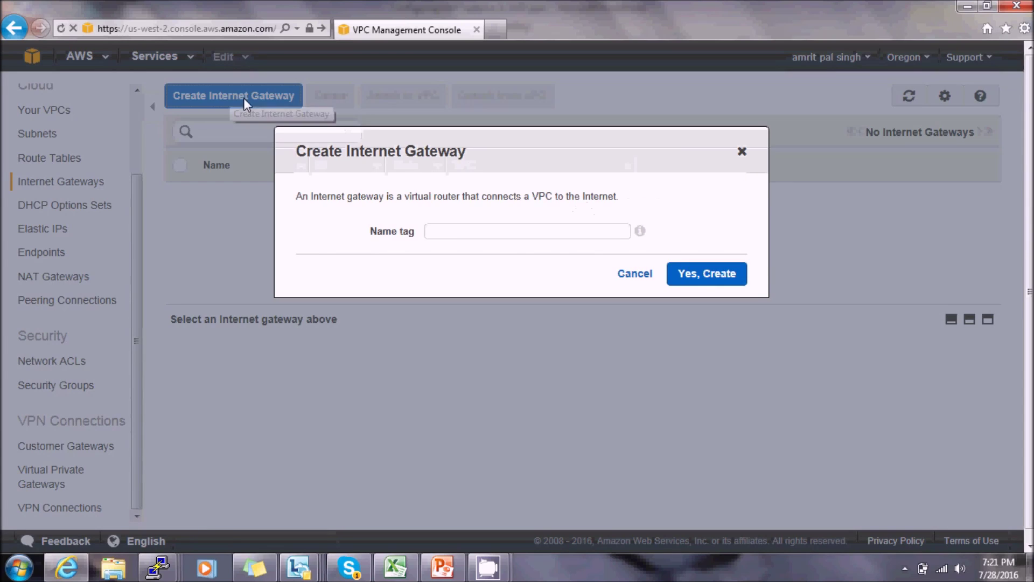
pyautogui.click(442, 230)
pyautogui.write('igw')
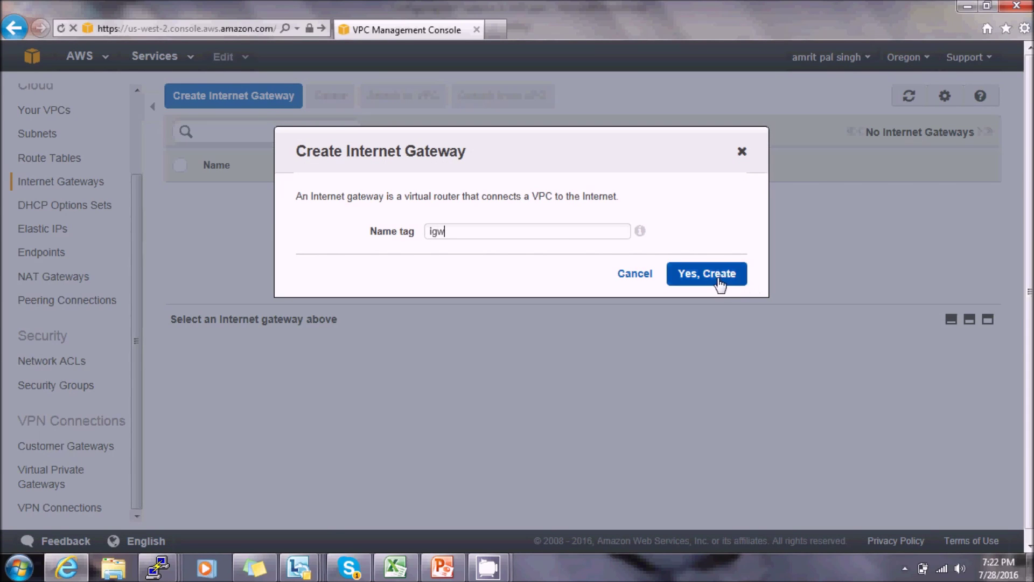
pyautogui.click(716, 286)
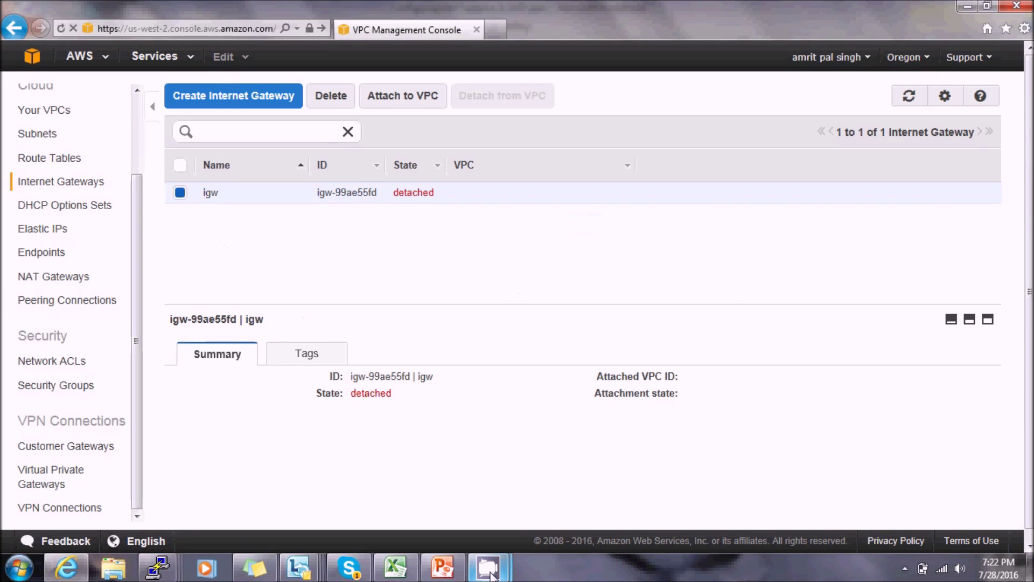
pyautogui.moveTo(488, 568)
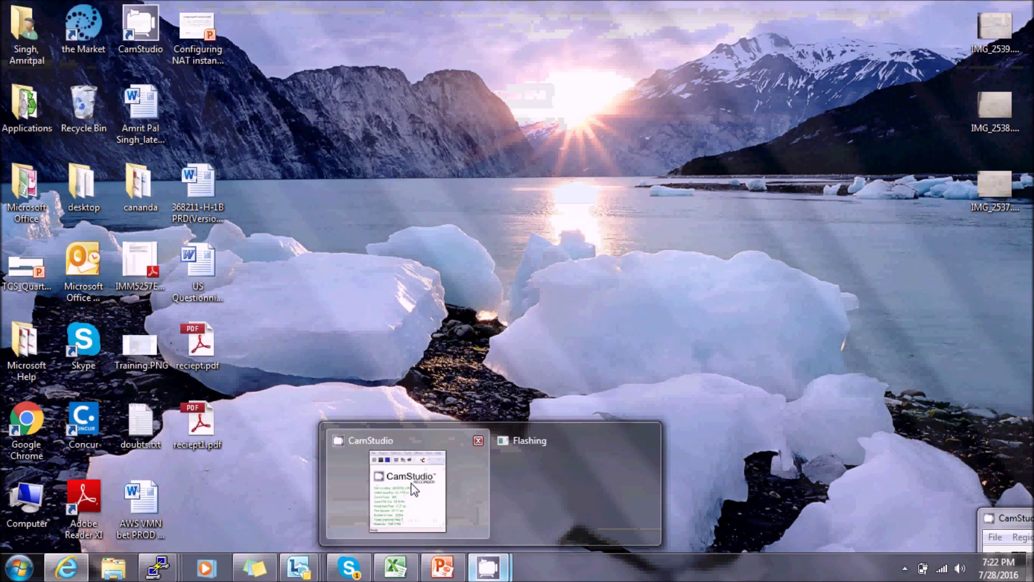
pyautogui.click(414, 489)
pyautogui.hotkey('alt', 'space')
pyautogui.press('m')
pyautogui.moveTo(949, 483); pyautogui.dragTo(983, 531)
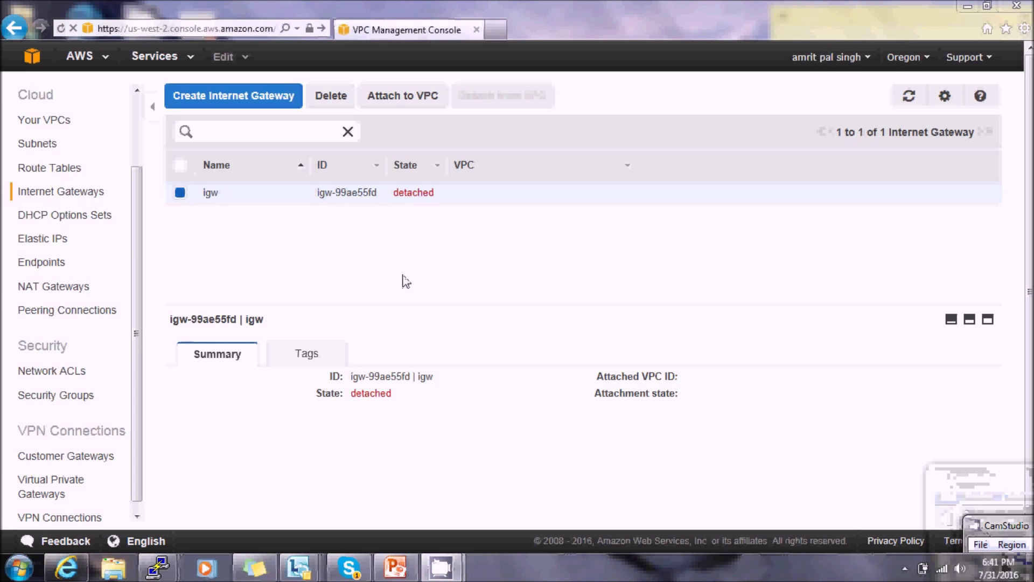
# - Attach the igw internet gateway to myvpc
pyautogui.click(397, 93)
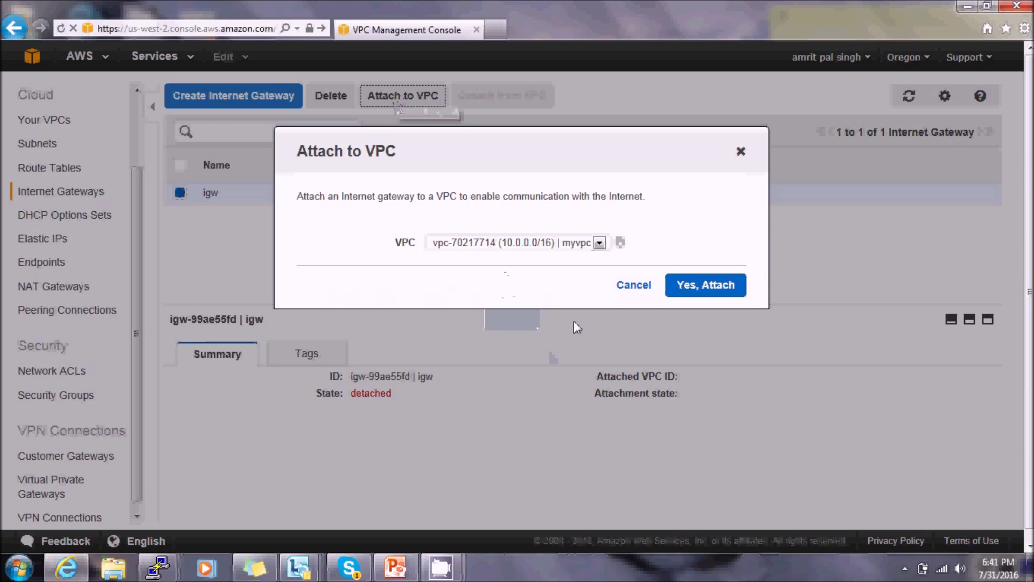
pyautogui.click(738, 291)
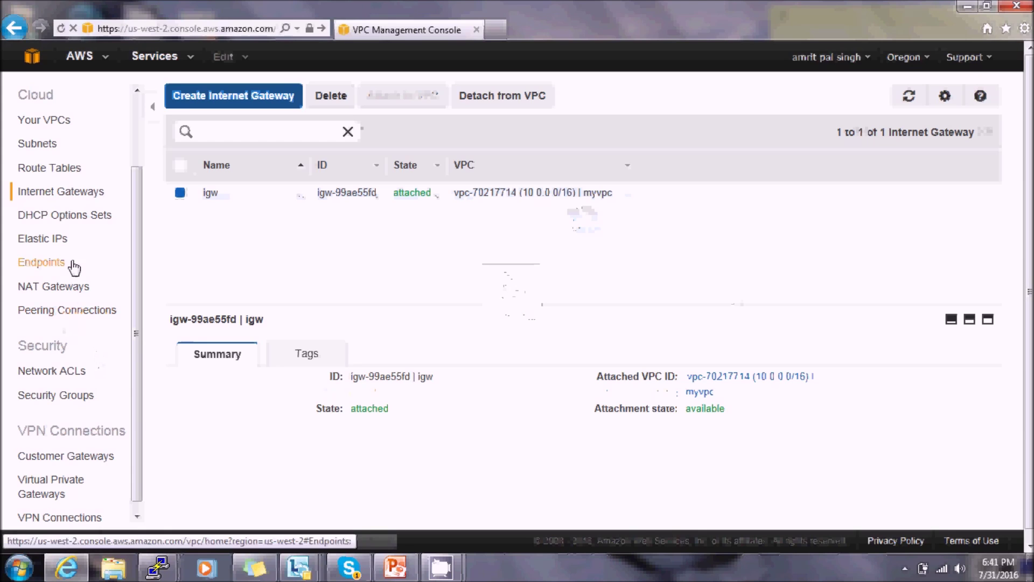
pyautogui.click(61, 171)
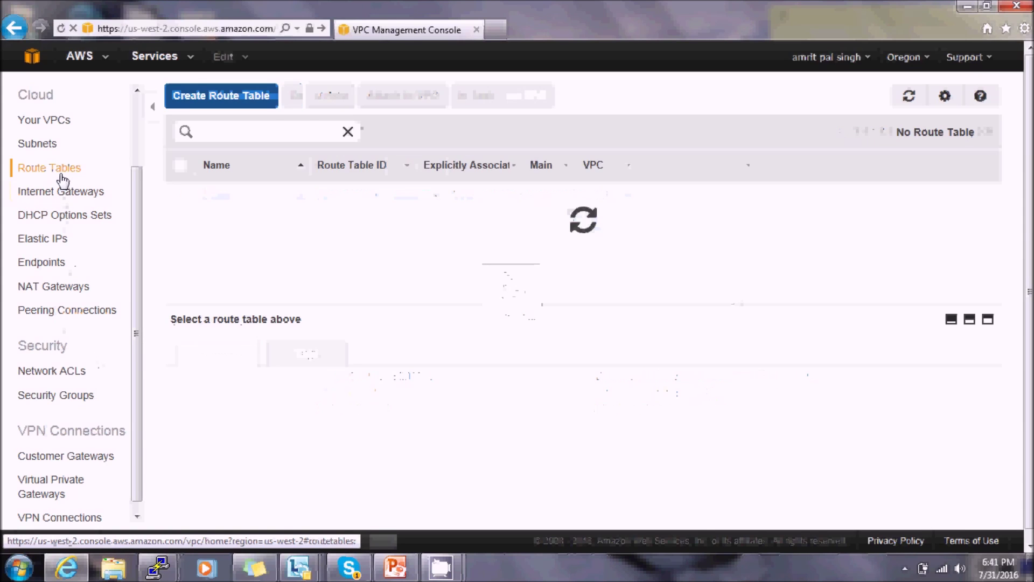
# - Create a new route table named myroute in myvpc
pyautogui.click(218, 96)
pyautogui.write('myroute')
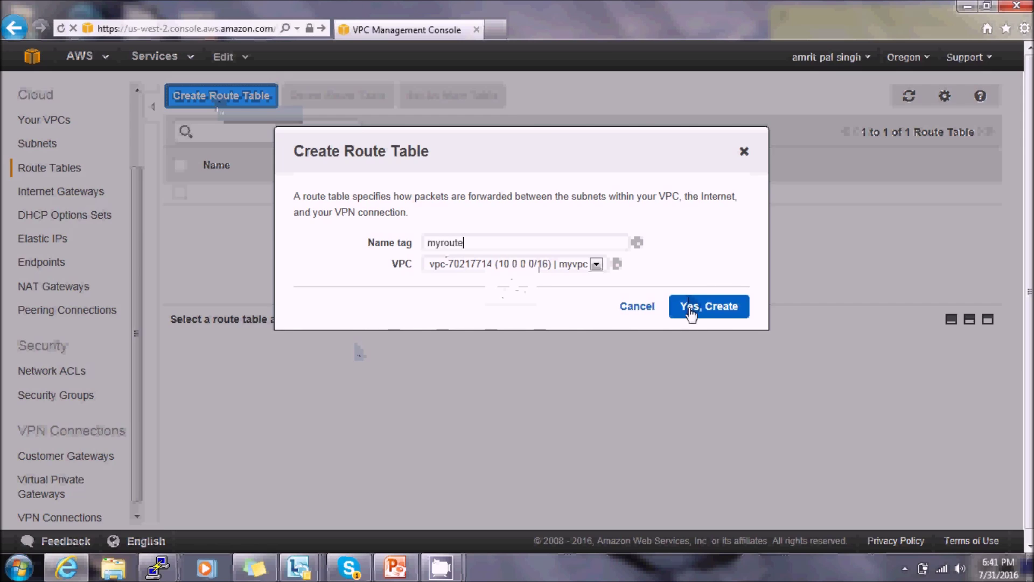
pyautogui.click(693, 311)
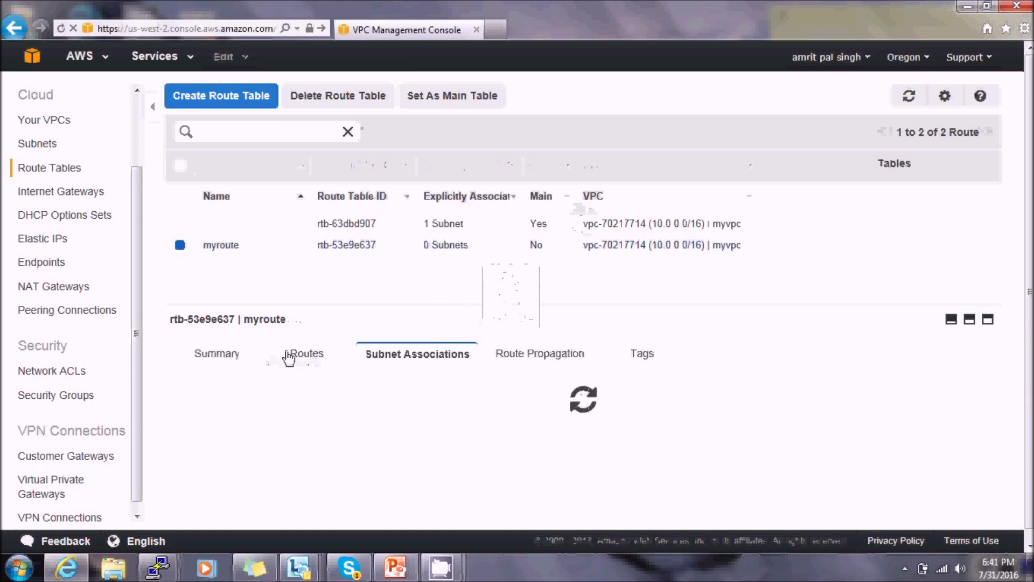
pyautogui.click(307, 354)
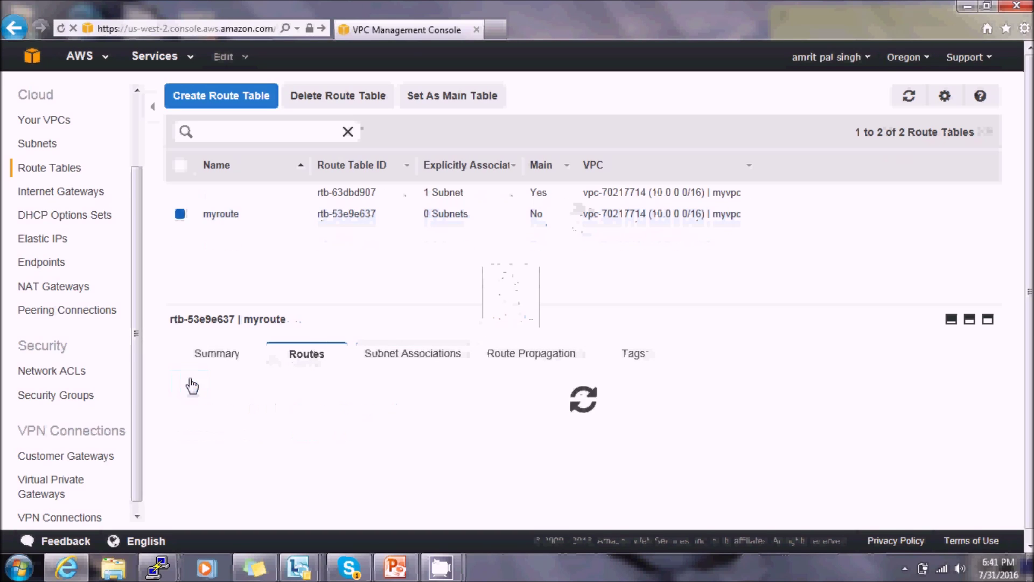
# - Add a myroute route sending 0.0.0.0/0 to internet gateway igw-99ae55fd and save it
pyautogui.click(192, 384)
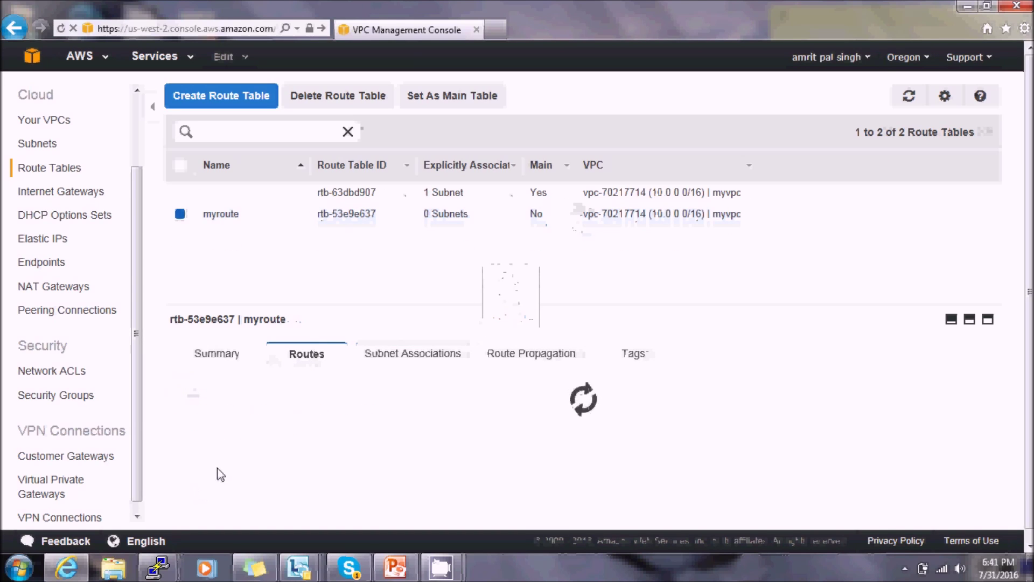
pyautogui.click(227, 462)
pyautogui.click(224, 465)
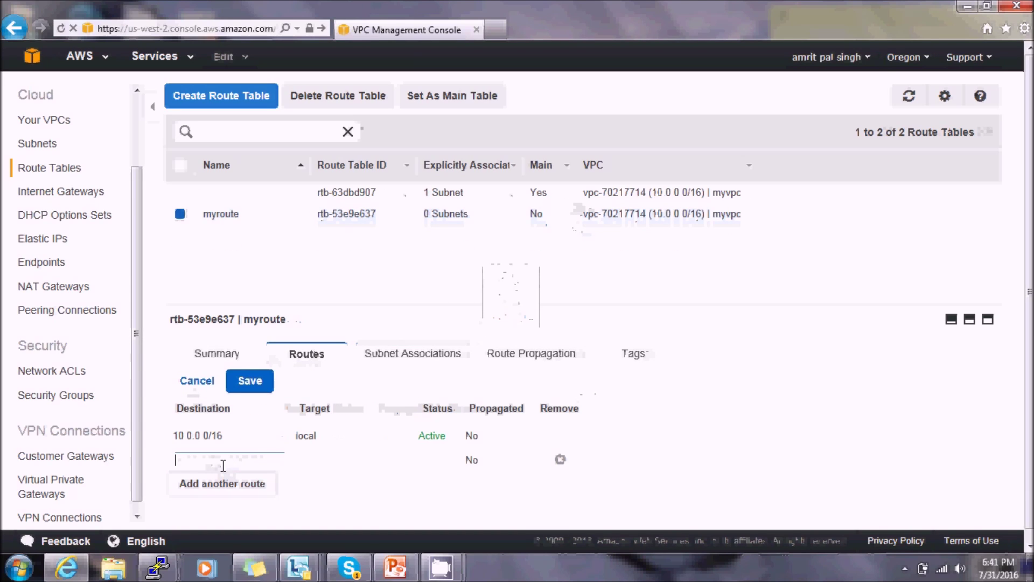
pyautogui.write('0.0.0.0/0')
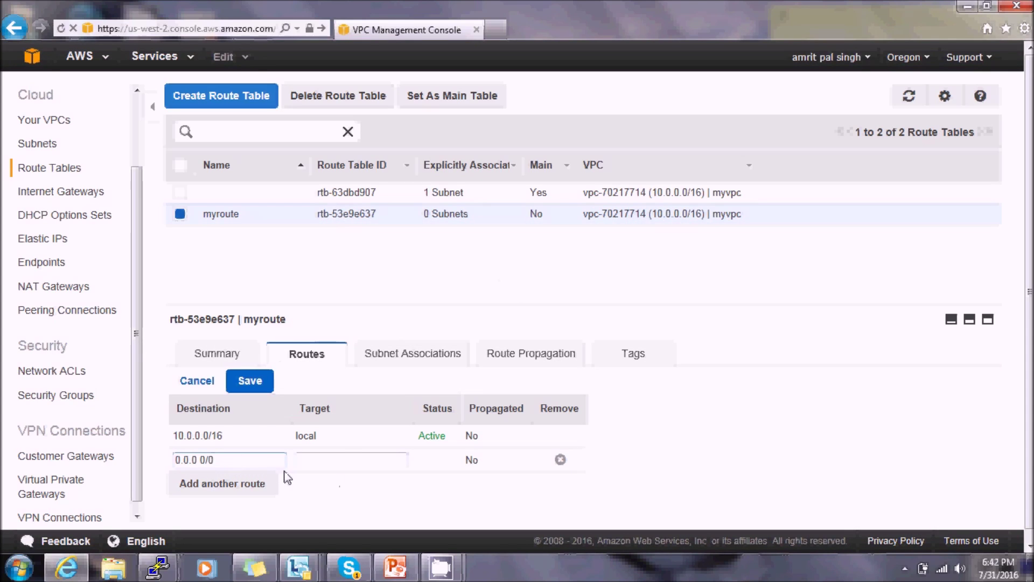
pyautogui.click(345, 461)
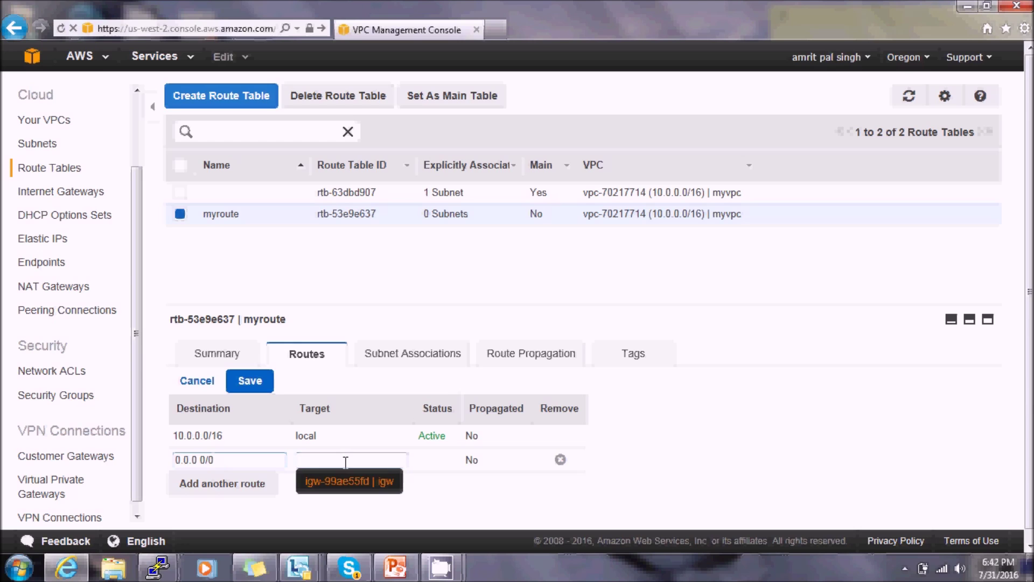
pyautogui.write('i')
pyautogui.click(346, 485)
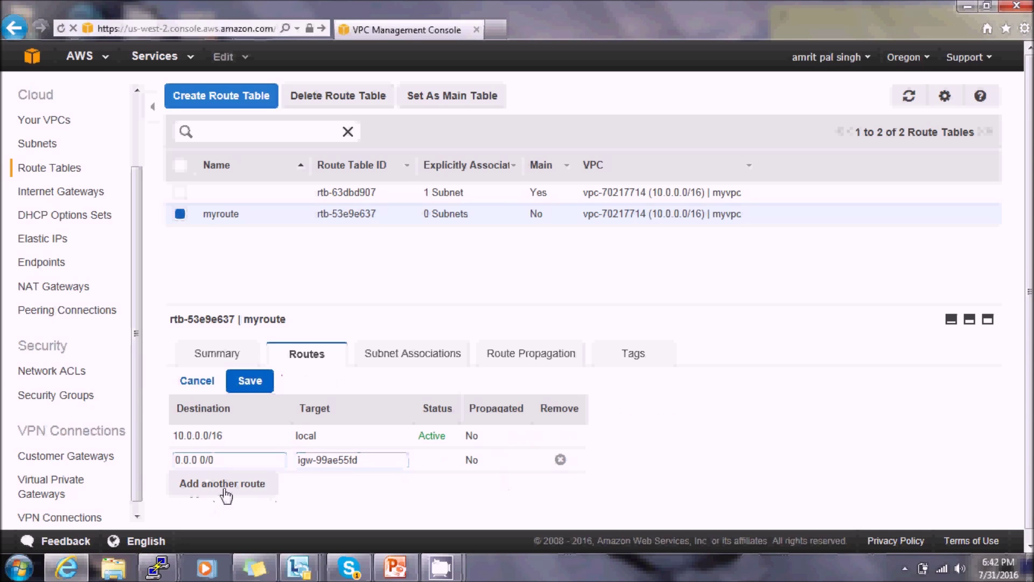
pyautogui.click(261, 383)
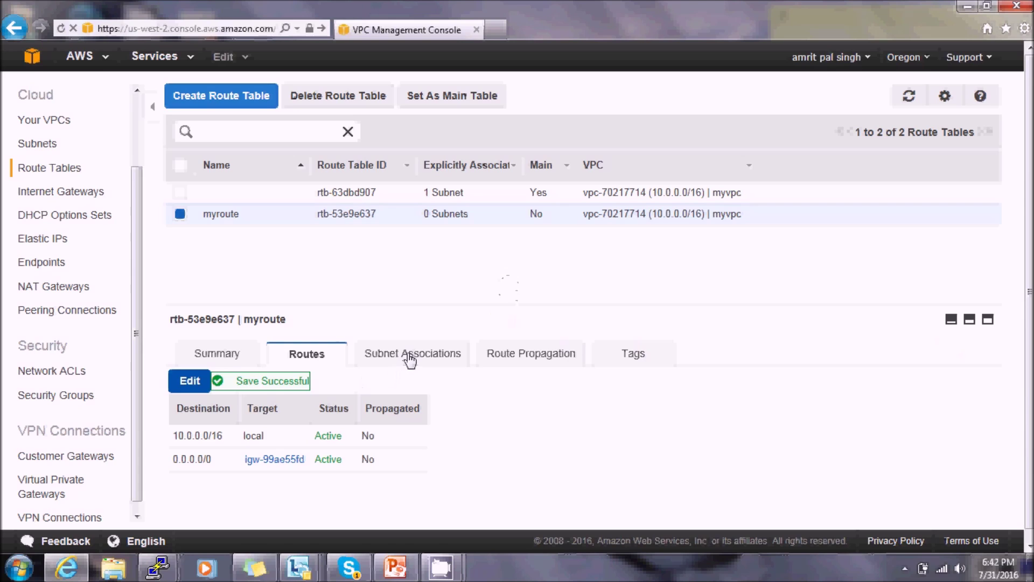
pyautogui.click(409, 358)
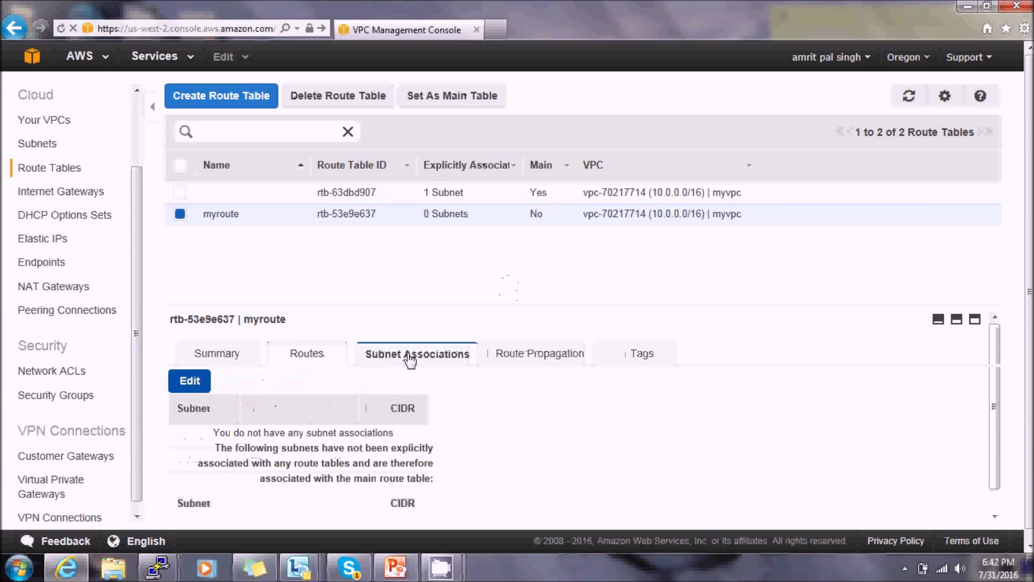
# - Associate the public subnet 10.0.2.0/24 with myroute
pyautogui.scroll(-1, 303, 377)
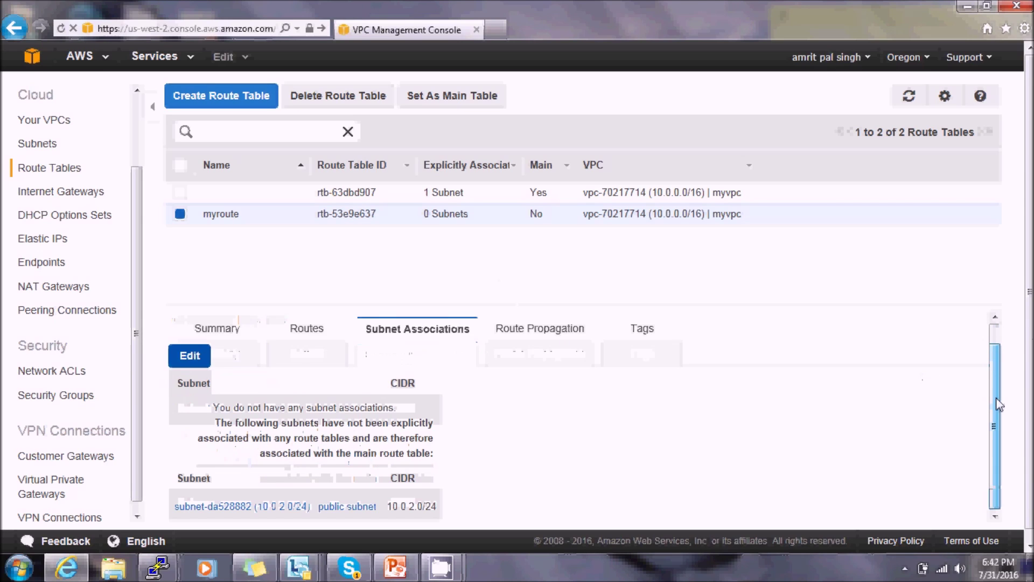
pyautogui.click(194, 357)
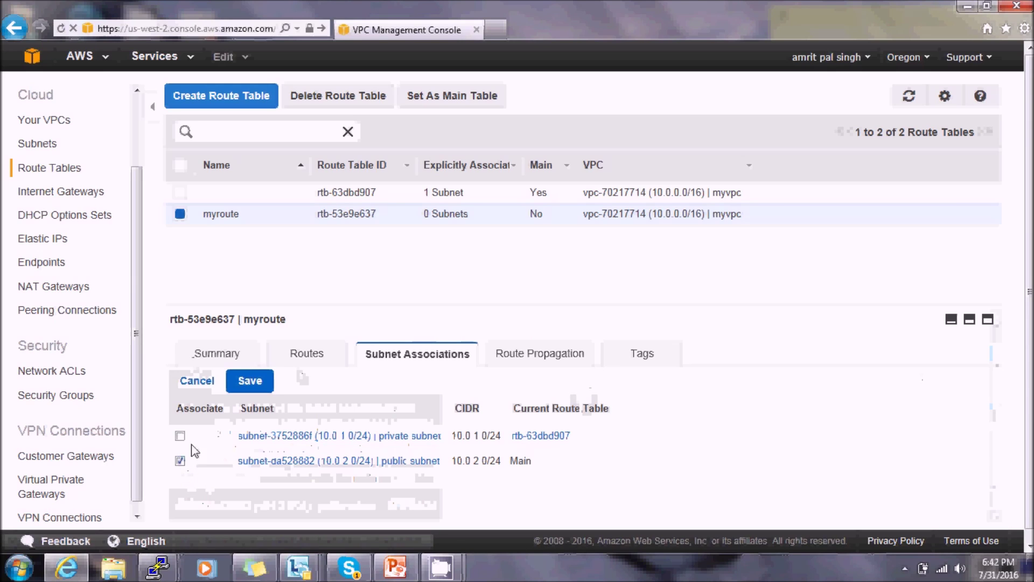
pyautogui.click(248, 384)
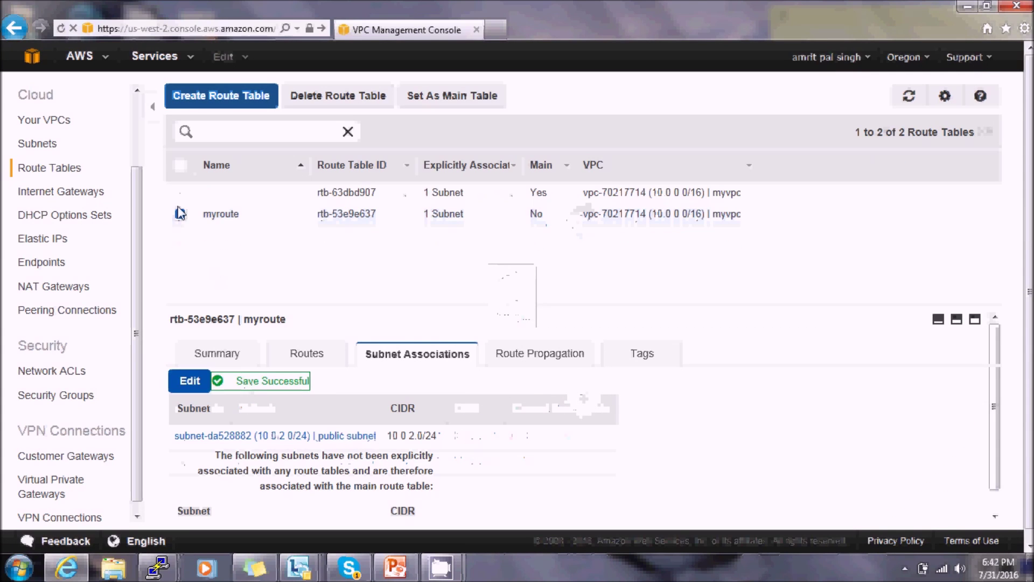
# - Associate the private subnet 10.0.1.0/24 with the main route table rtb-63dbd907
pyautogui.click(180, 193)
pyautogui.click(180, 215)
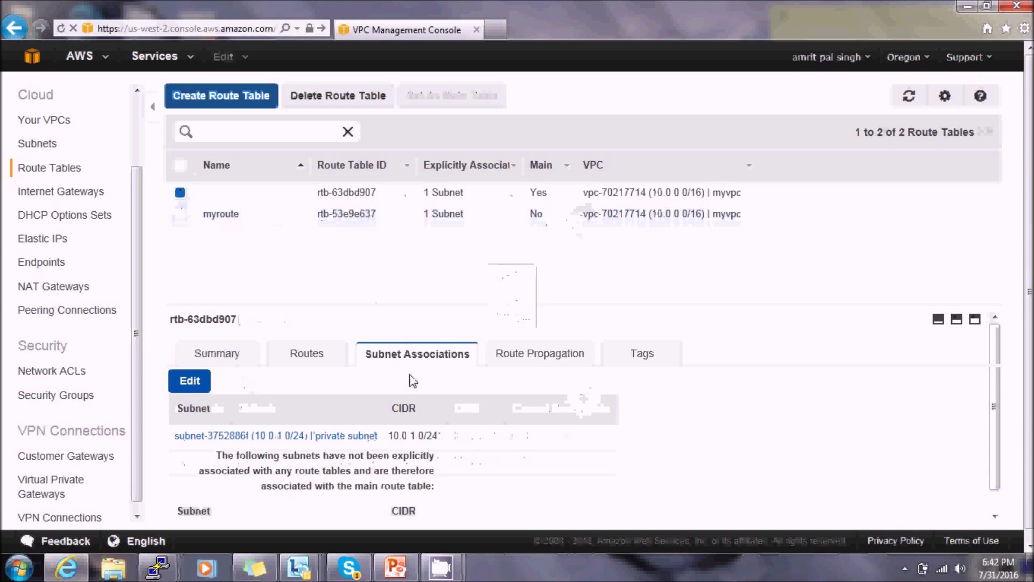
pyautogui.click(204, 388)
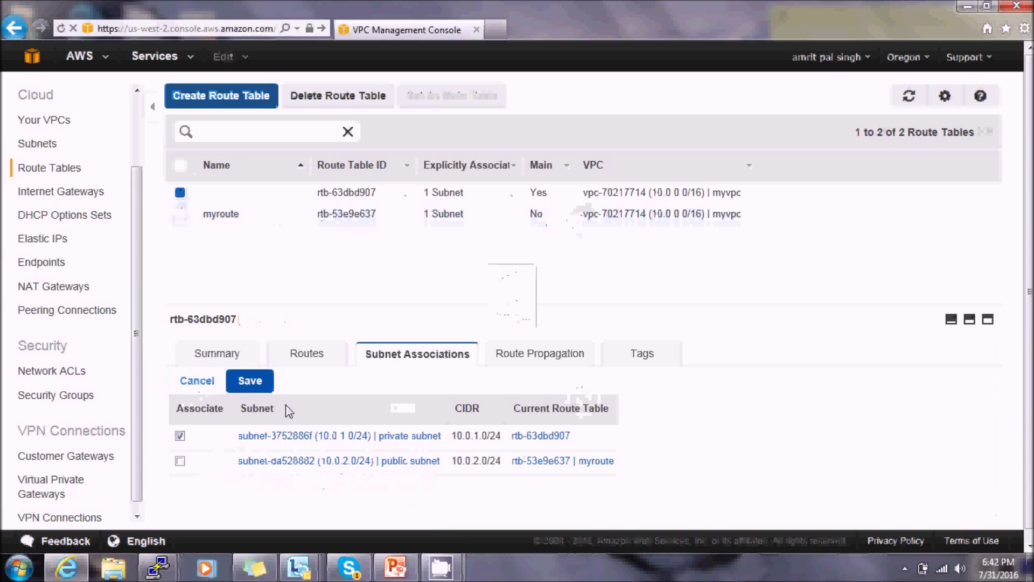
pyautogui.click(250, 381)
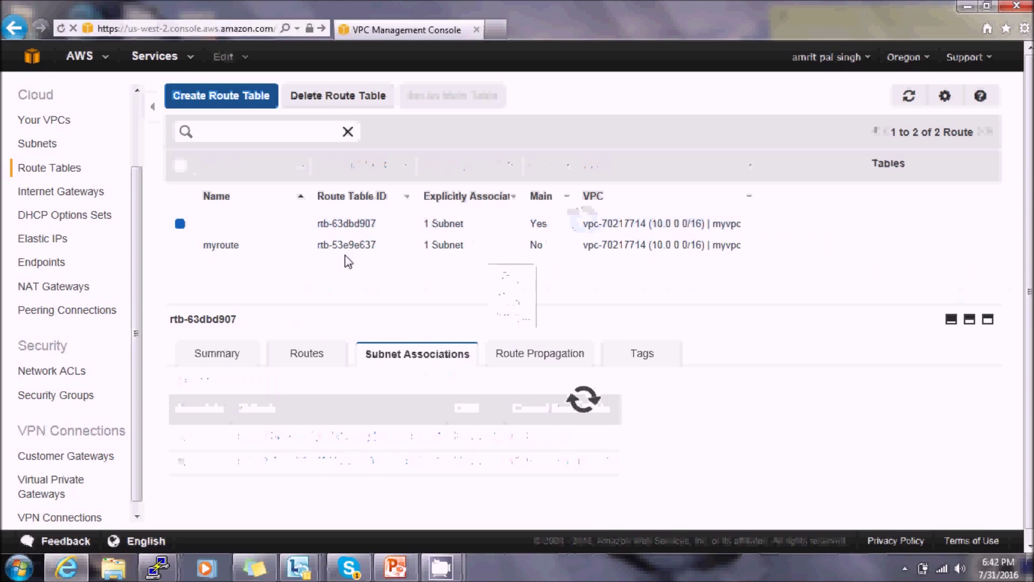
pyautogui.click(35, 64)
# - Start launching an Amazon Linux t2.micro instance from EC2
pyautogui.click(57, 151)
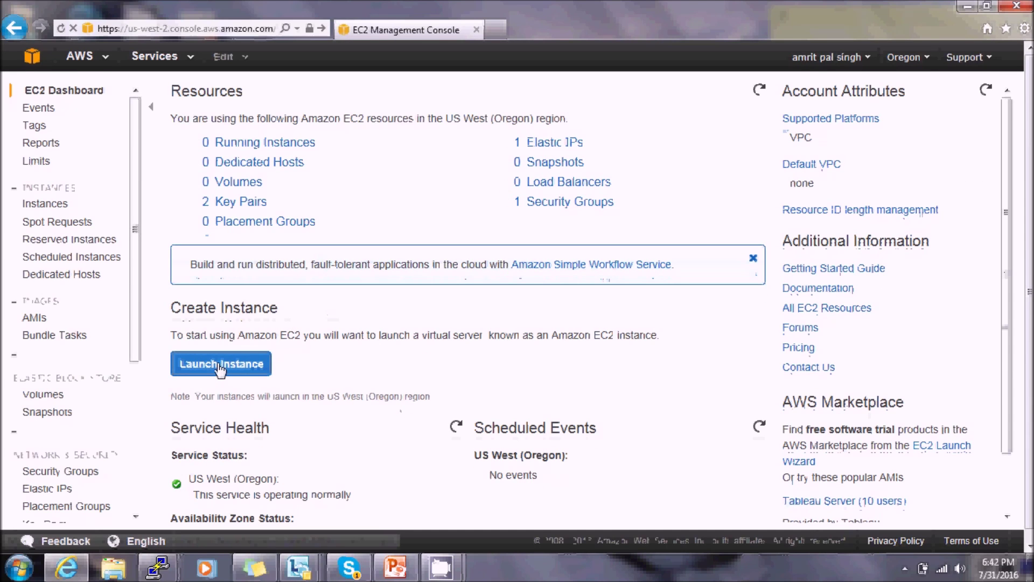
pyautogui.click(219, 368)
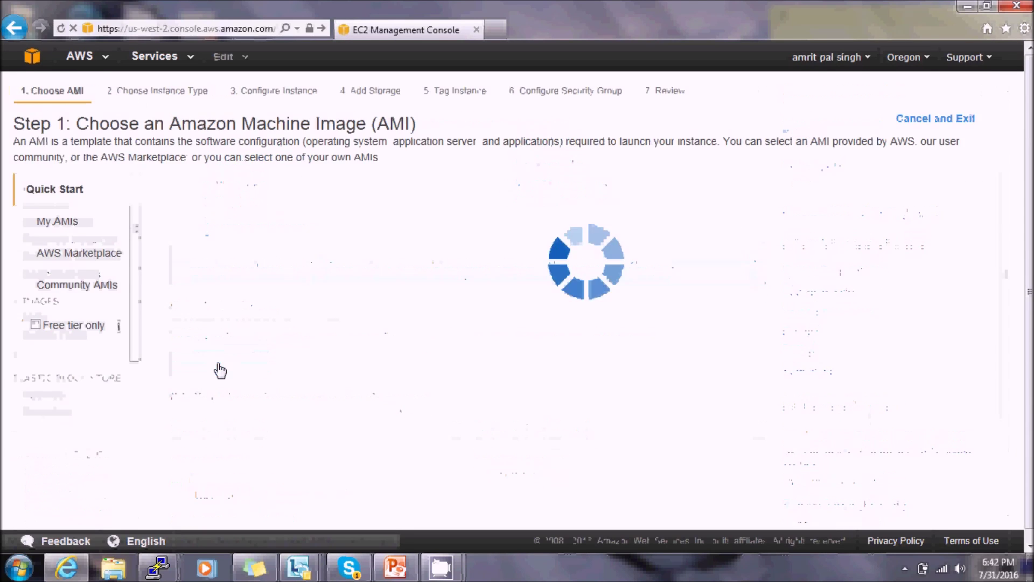
pyautogui.click(903, 232)
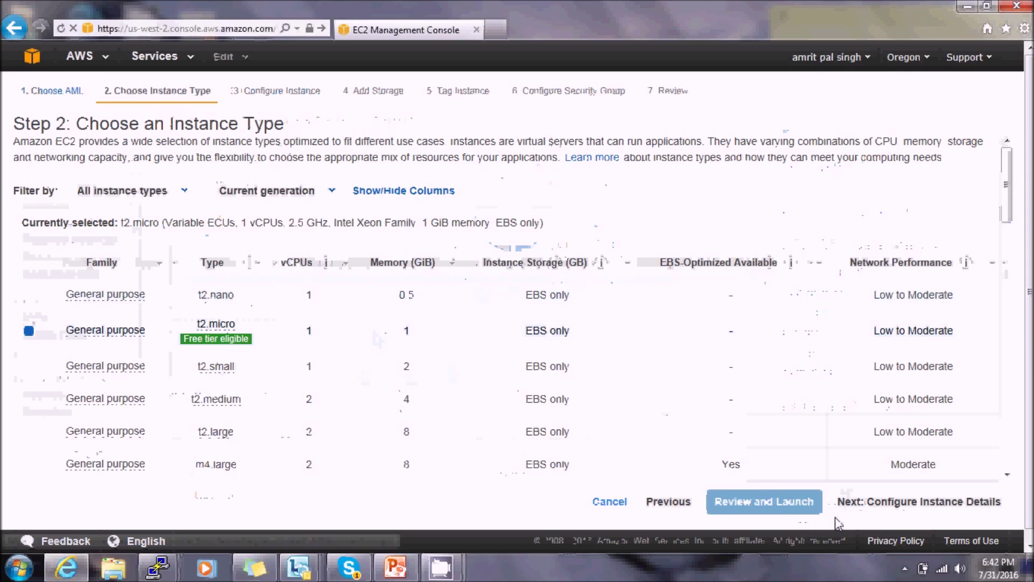
pyautogui.click(891, 504)
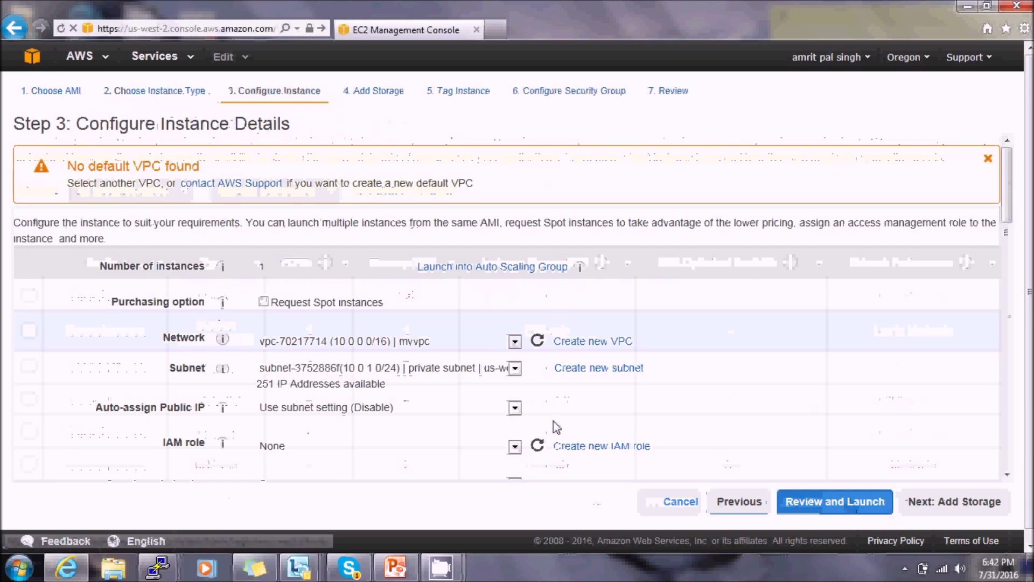
# - Place it in public subnet 10.0.2.0/24 with auto-assigned public IP and launch it
pyautogui.click(515, 368)
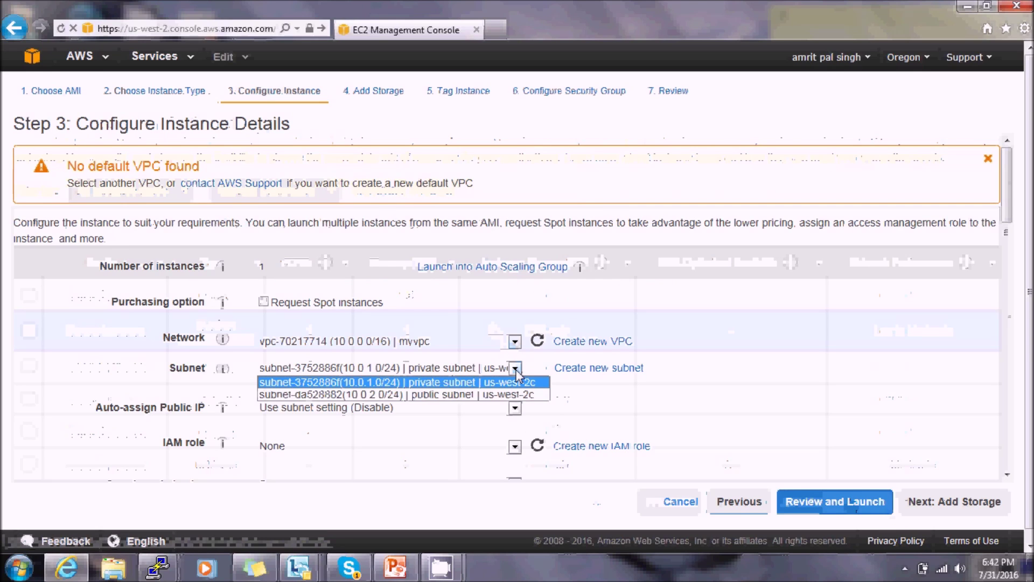
pyautogui.click(503, 393)
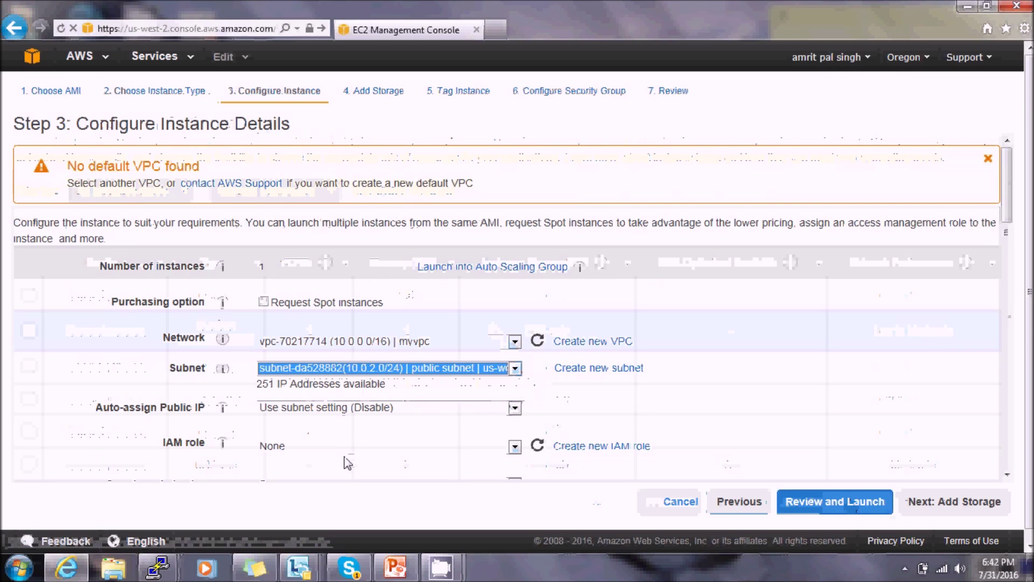
pyautogui.click(376, 412)
pyautogui.click(377, 433)
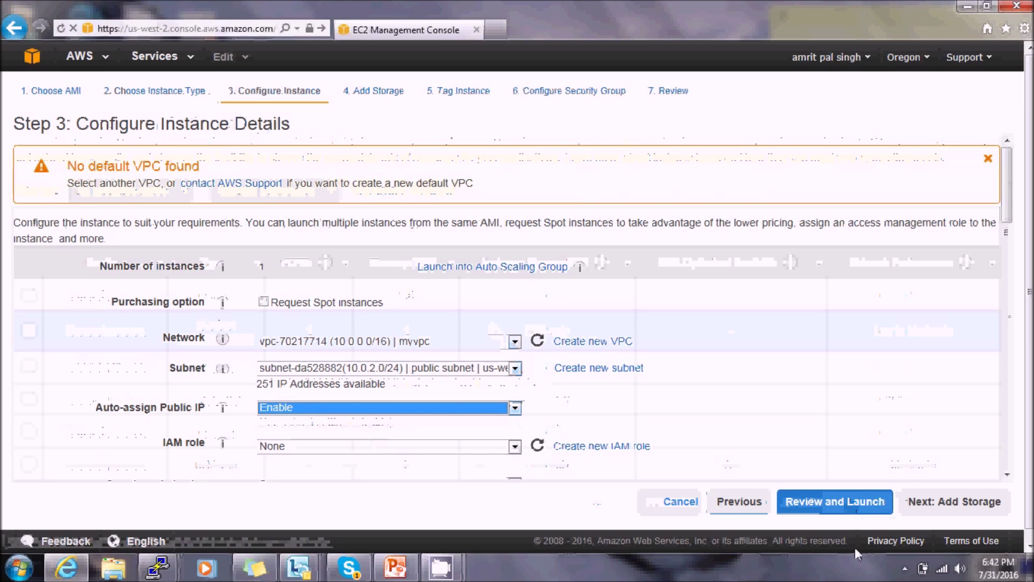
pyautogui.click(838, 502)
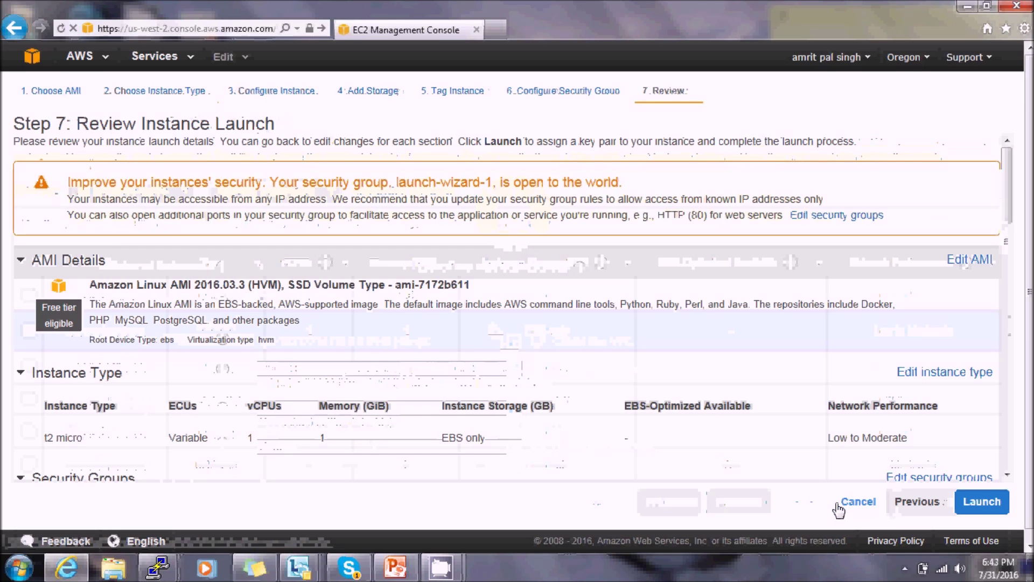
pyautogui.click(982, 502)
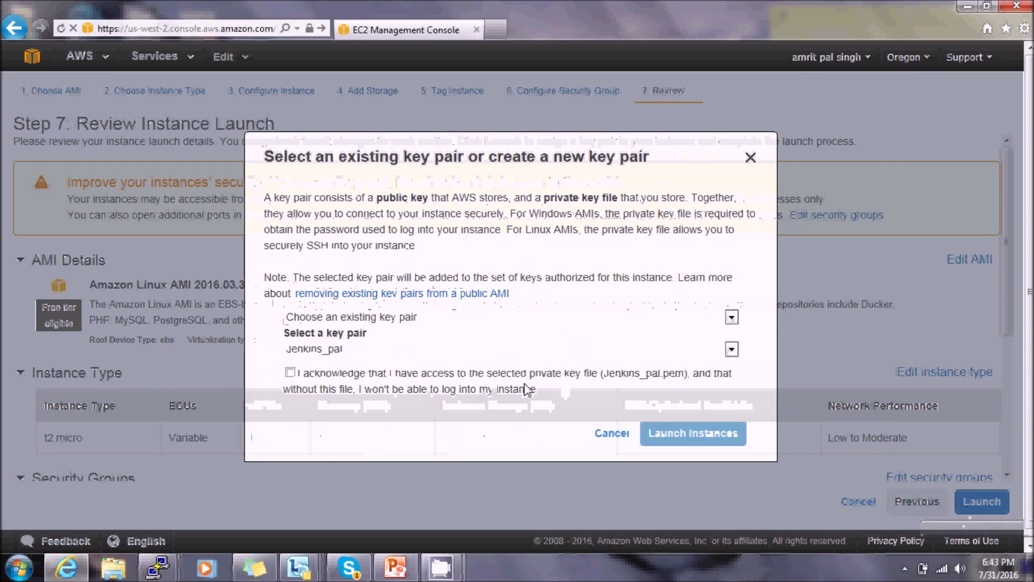
pyautogui.click(288, 371)
pyautogui.click(680, 435)
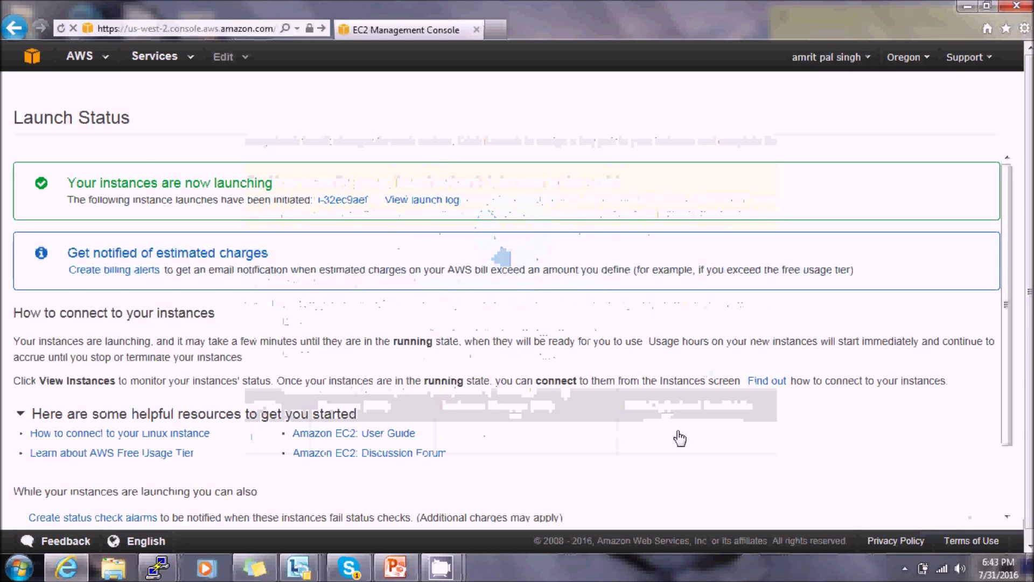
pyautogui.click(29, 62)
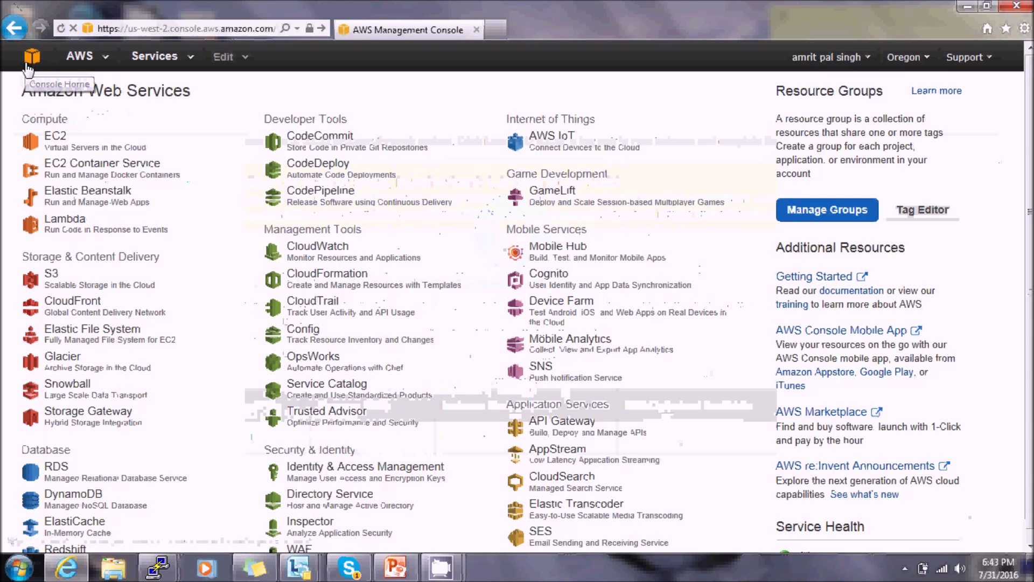
# - Launch a second Amazon Linux t2.micro instance in private subnet 10.0.1.0/24 without a public IP
pyautogui.click(64, 142)
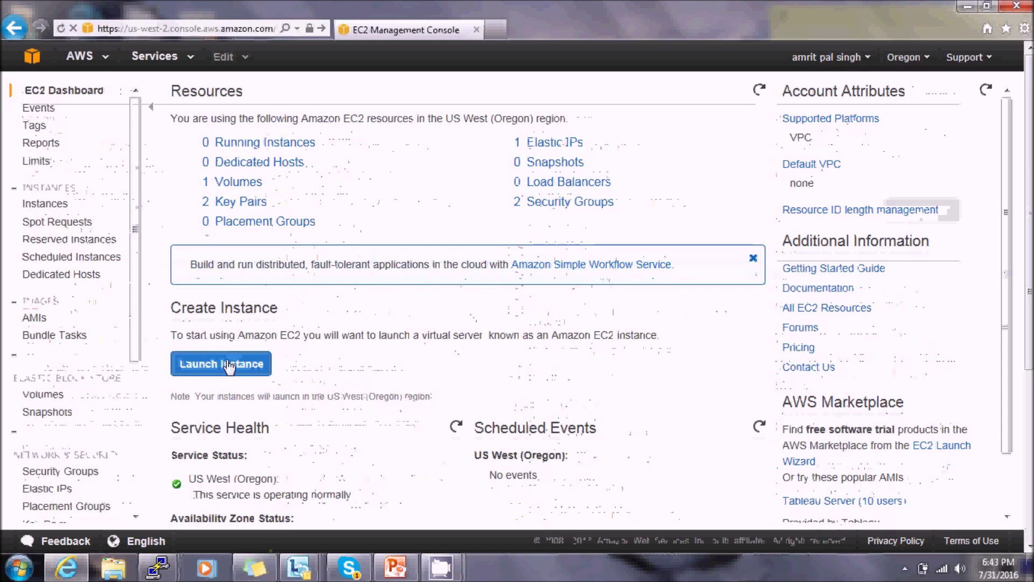
pyautogui.click(229, 365)
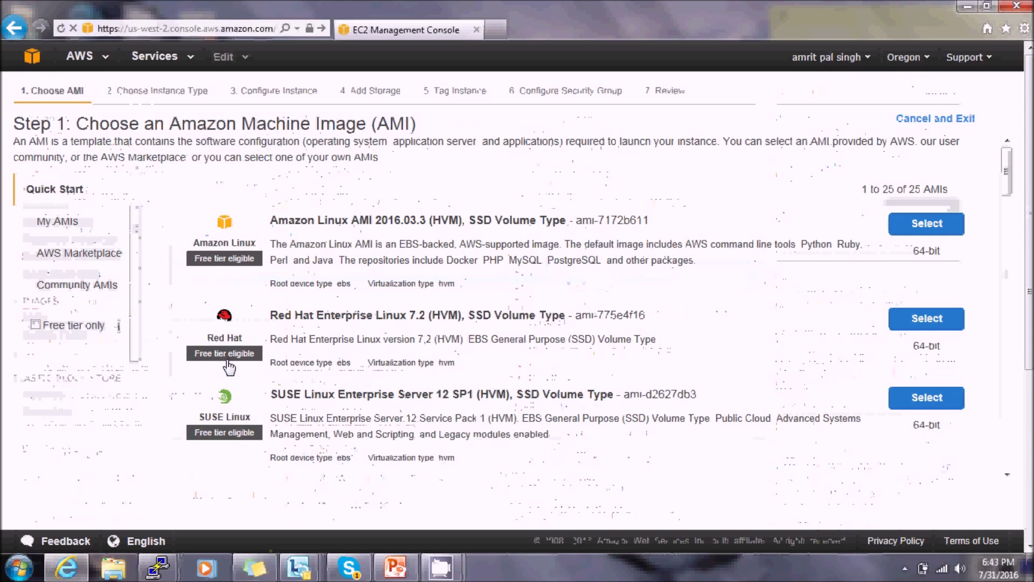
pyautogui.click(935, 227)
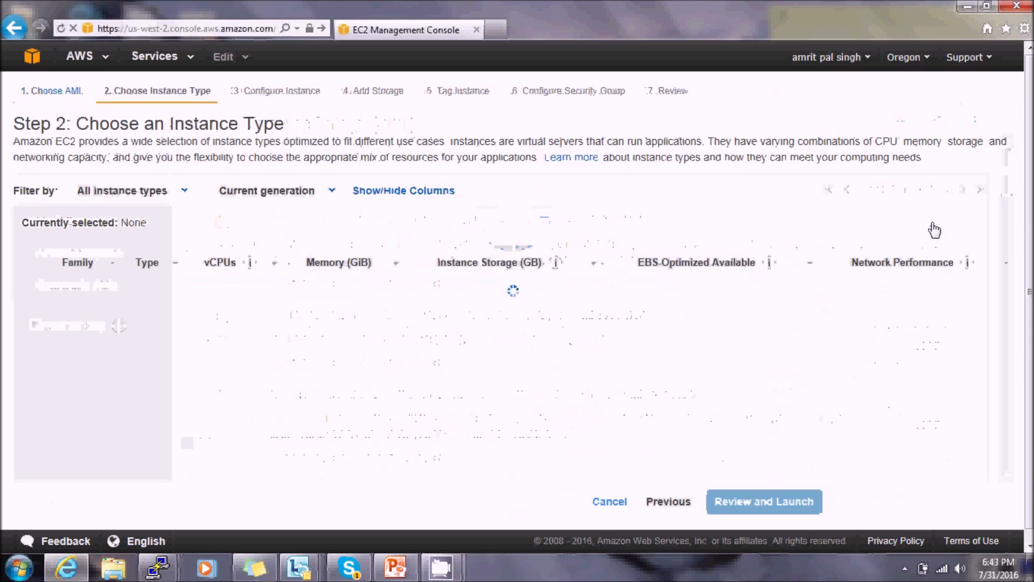
pyautogui.click(883, 501)
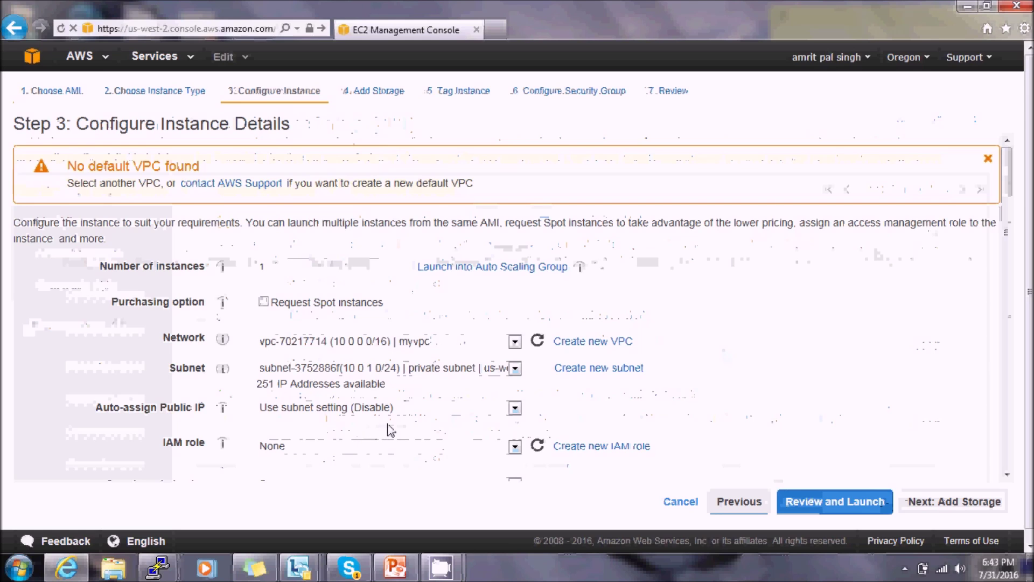
pyautogui.click(861, 503)
pyautogui.click(981, 500)
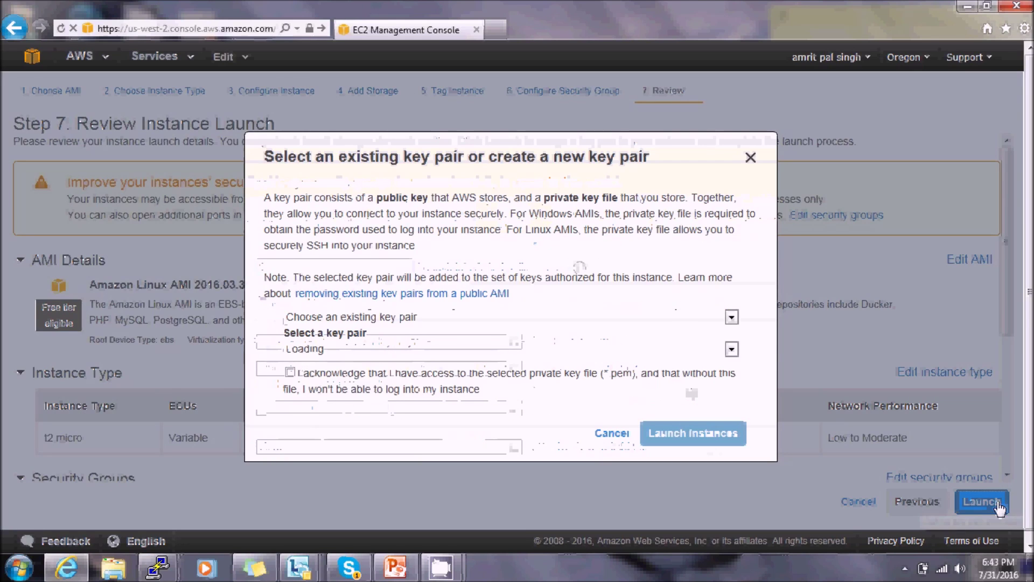
pyautogui.click(290, 373)
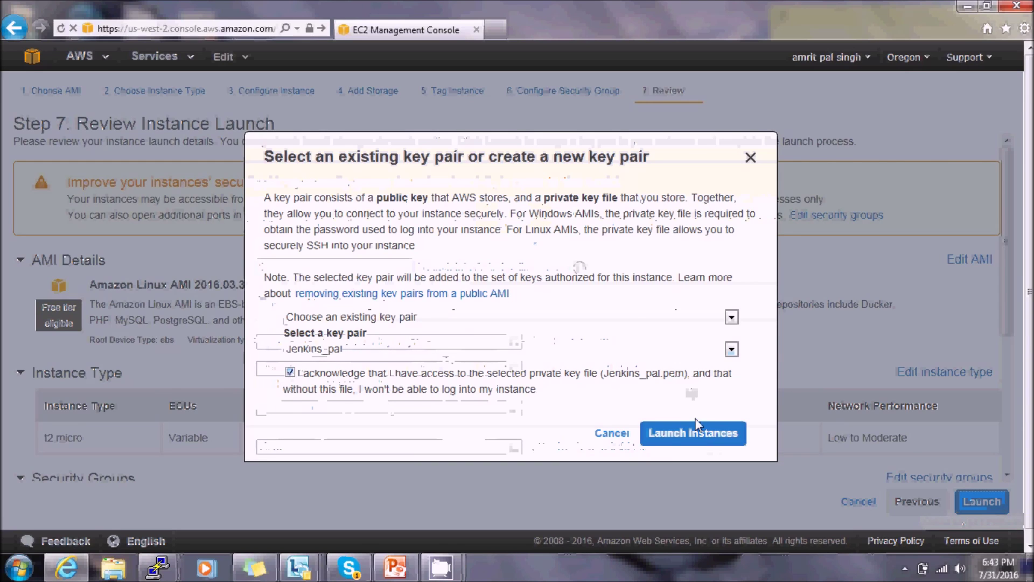
pyautogui.click(674, 433)
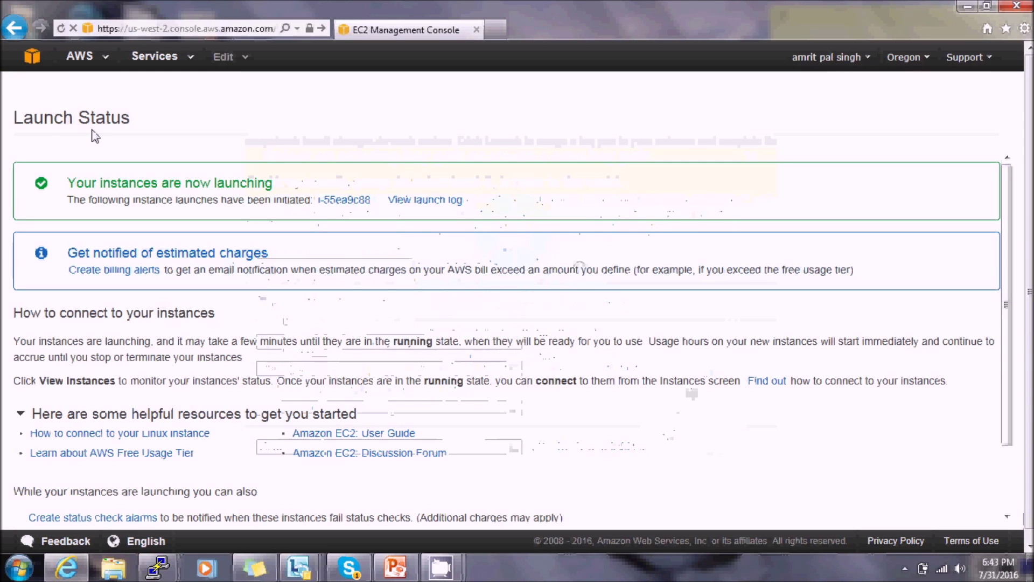
pyautogui.click(33, 54)
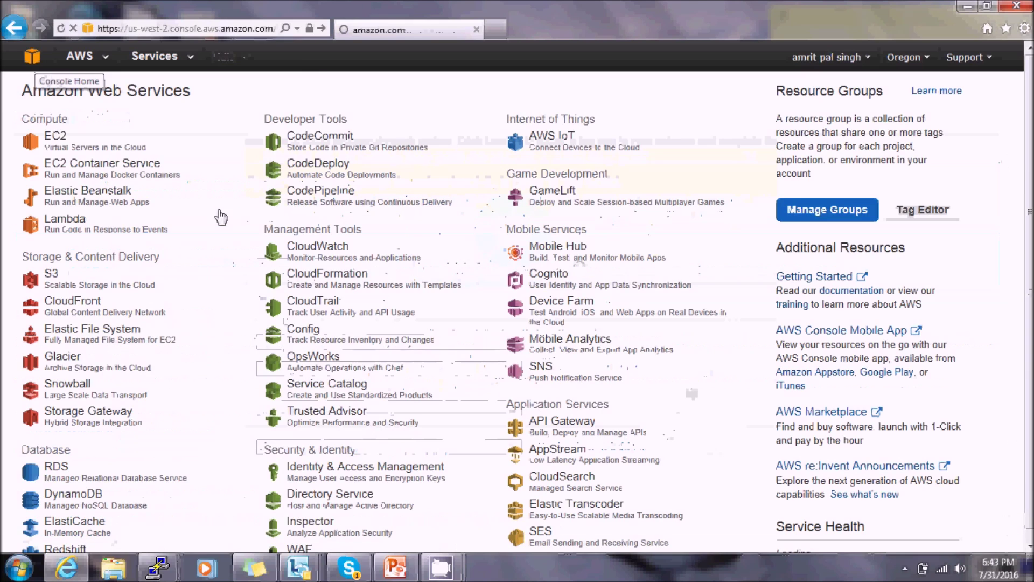
# - Open the EC2 service's list of running instances
pyautogui.click(71, 143)
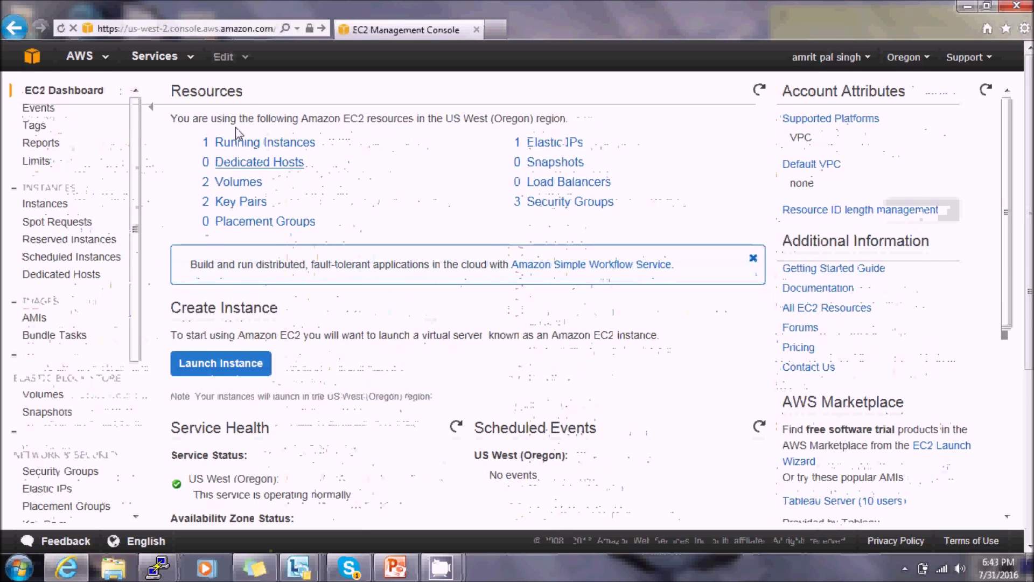
pyautogui.click(266, 146)
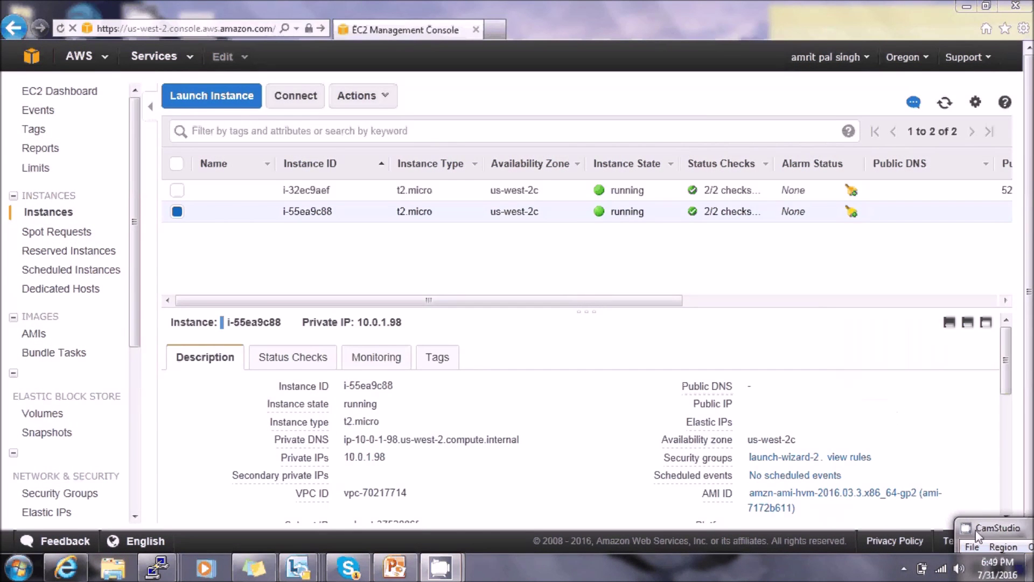
pyautogui.moveTo(976, 531); pyautogui.dragTo(979, 535)
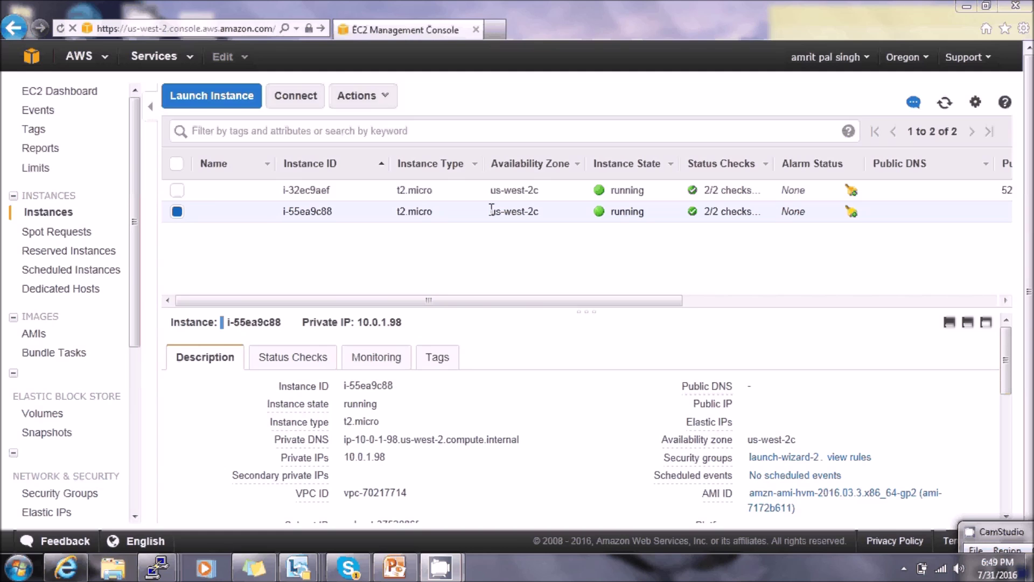
# - Open the Connect options for public instance i-32ec9aef at 52.43.39.164, using the Java SSH client
pyautogui.click(176, 190)
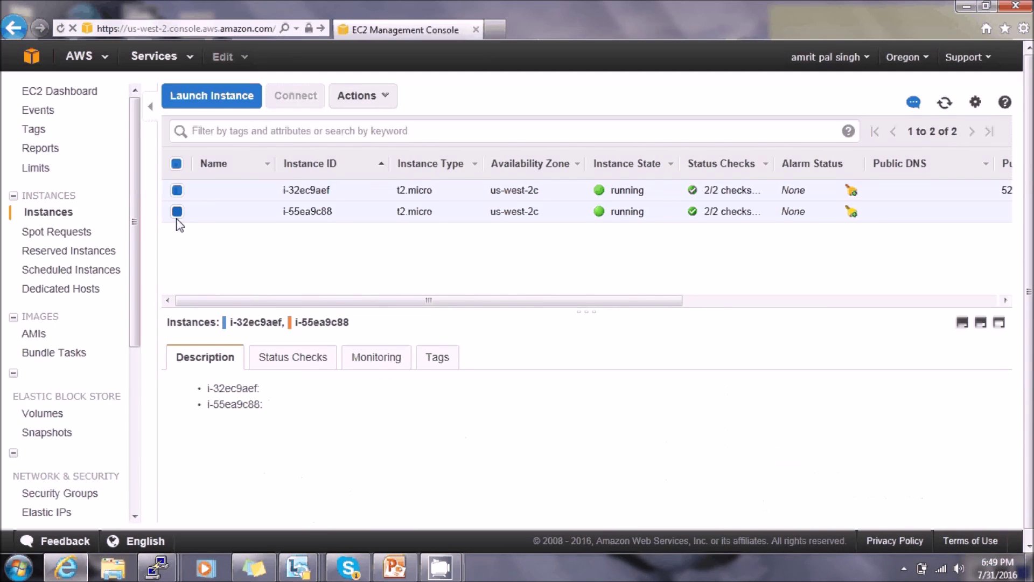
pyautogui.click(177, 212)
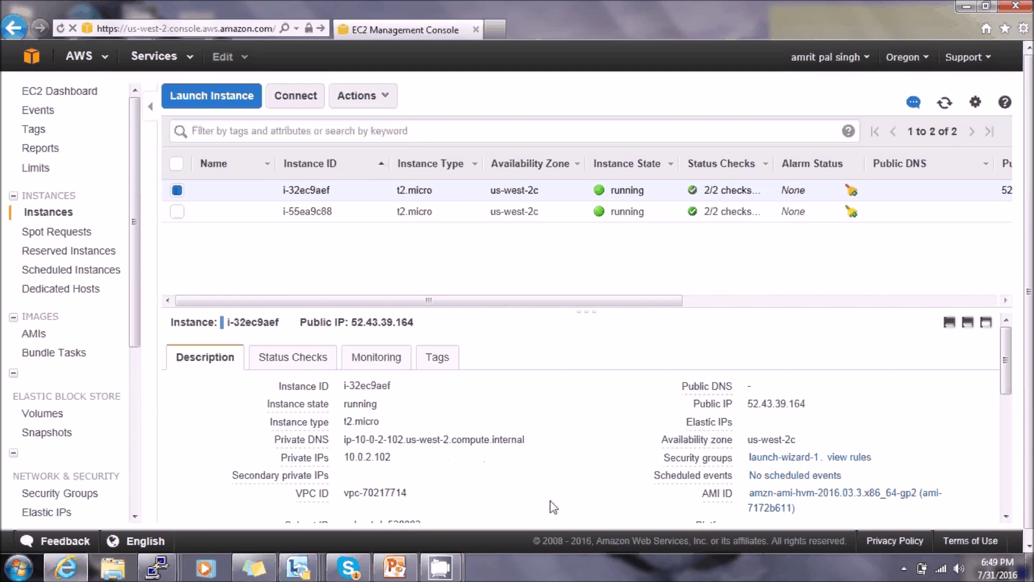
pyautogui.click(177, 212)
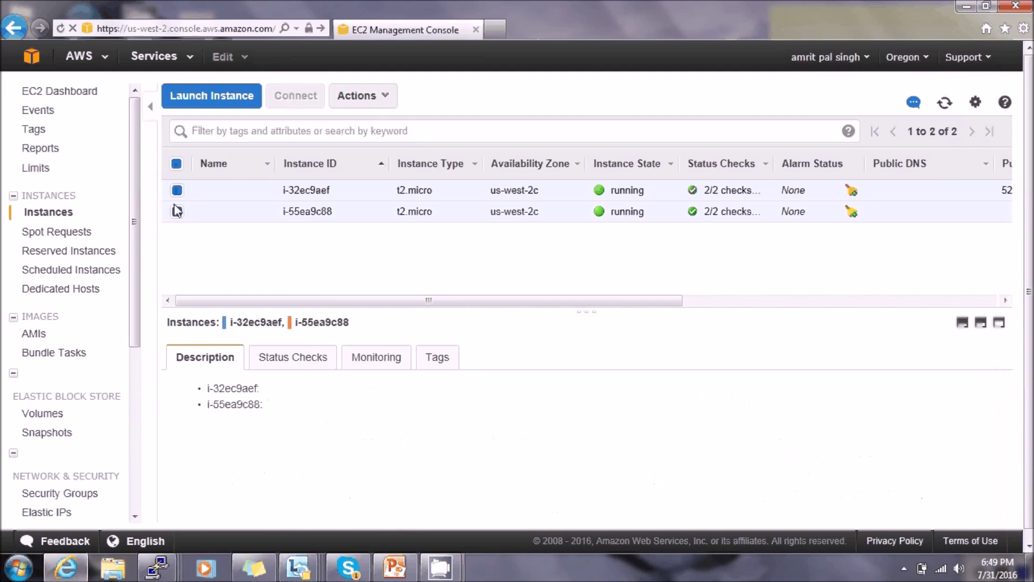
pyautogui.click(176, 191)
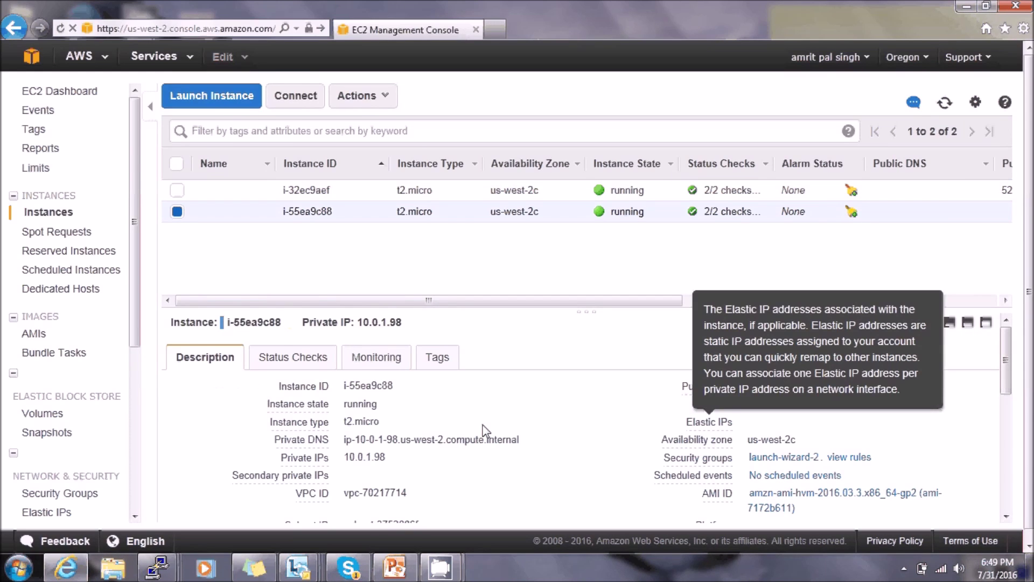
pyautogui.click(176, 190)
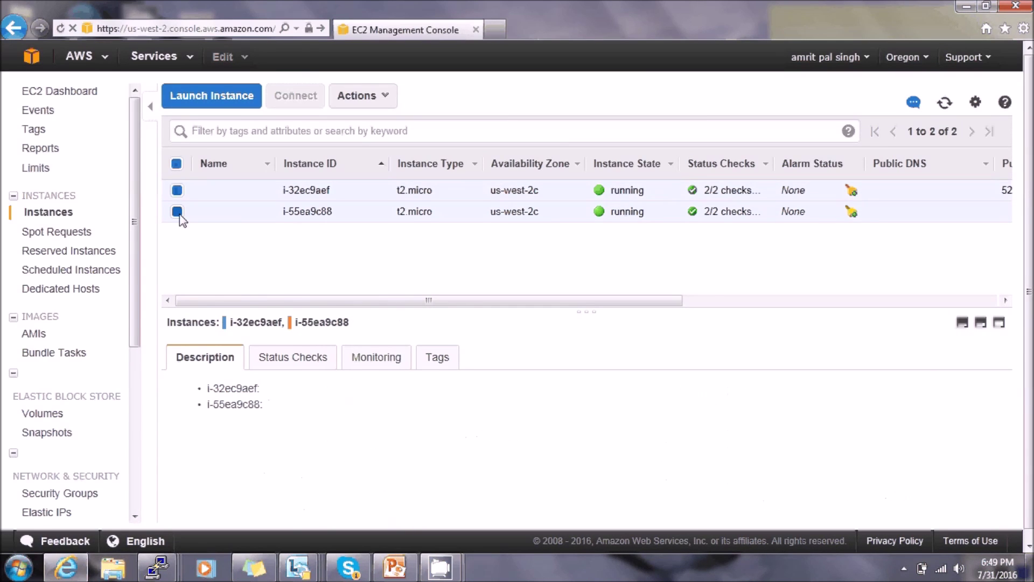
pyautogui.click(297, 102)
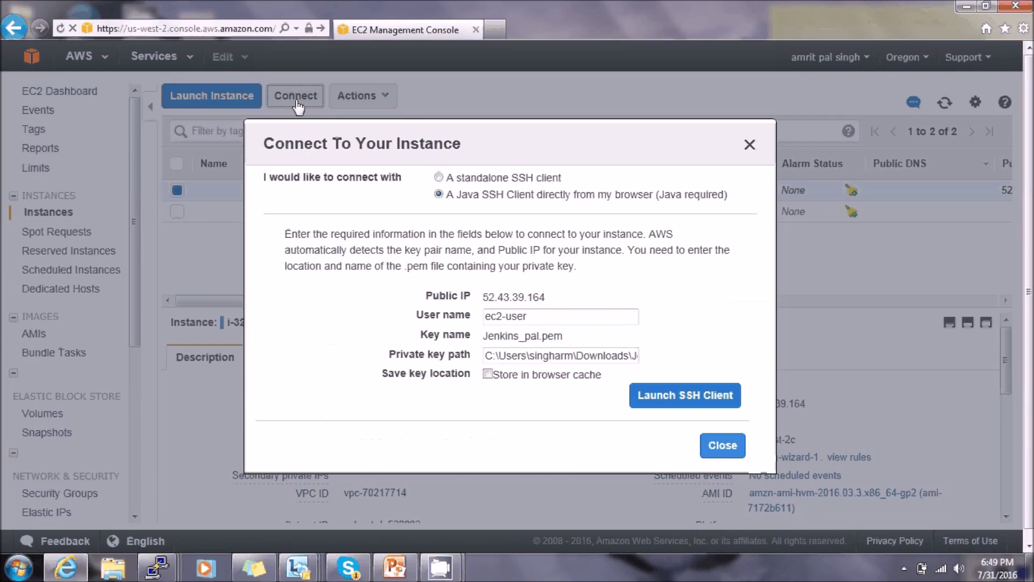
# - In MindTerm on the public instance, run sudo yum update, answer n, then minimize the terminal
pyautogui.click(669, 400)
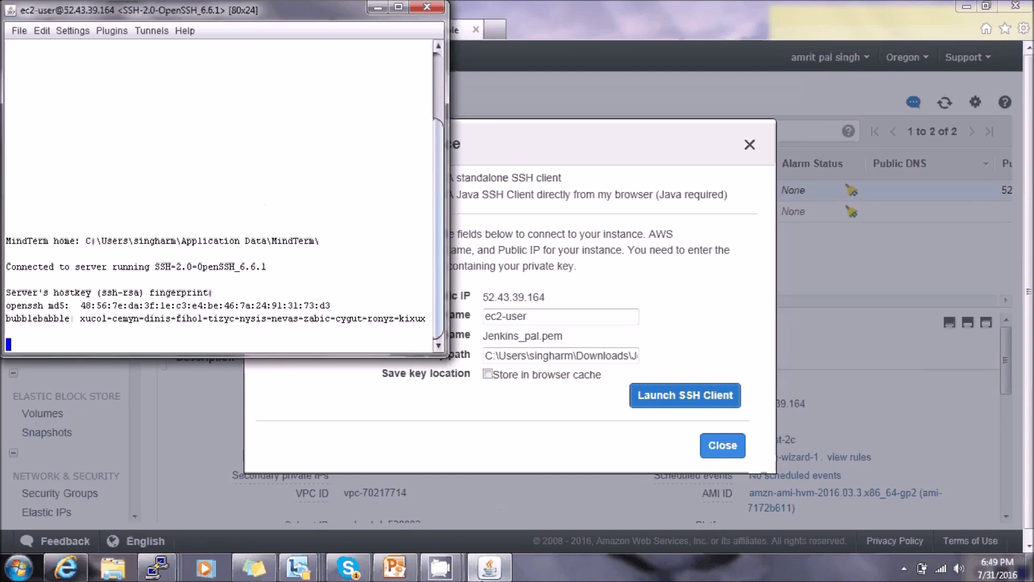
pyautogui.write('sudo yum update')
pyautogui.press('Return')
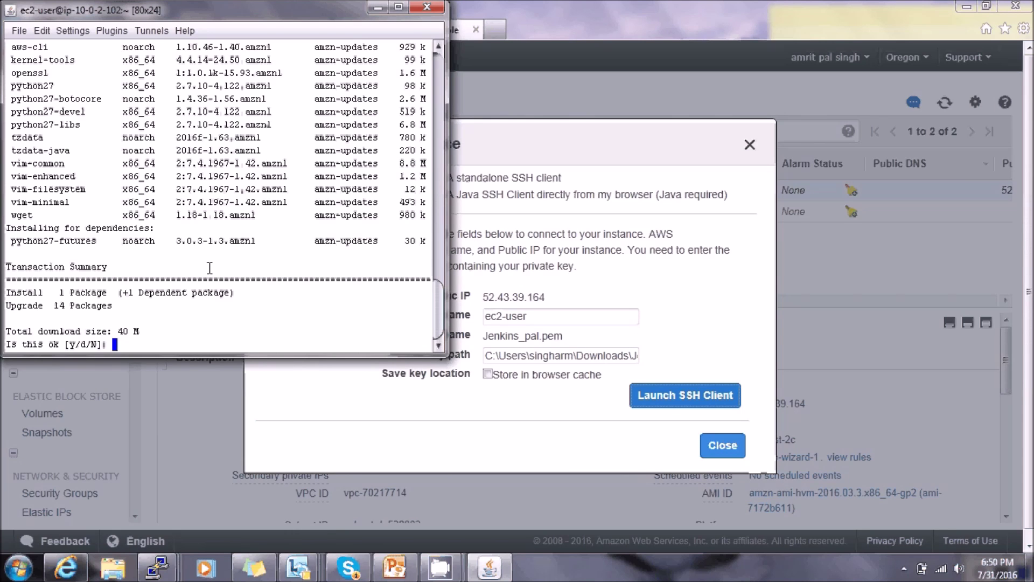
pyautogui.write('n')
pyautogui.press('Return')
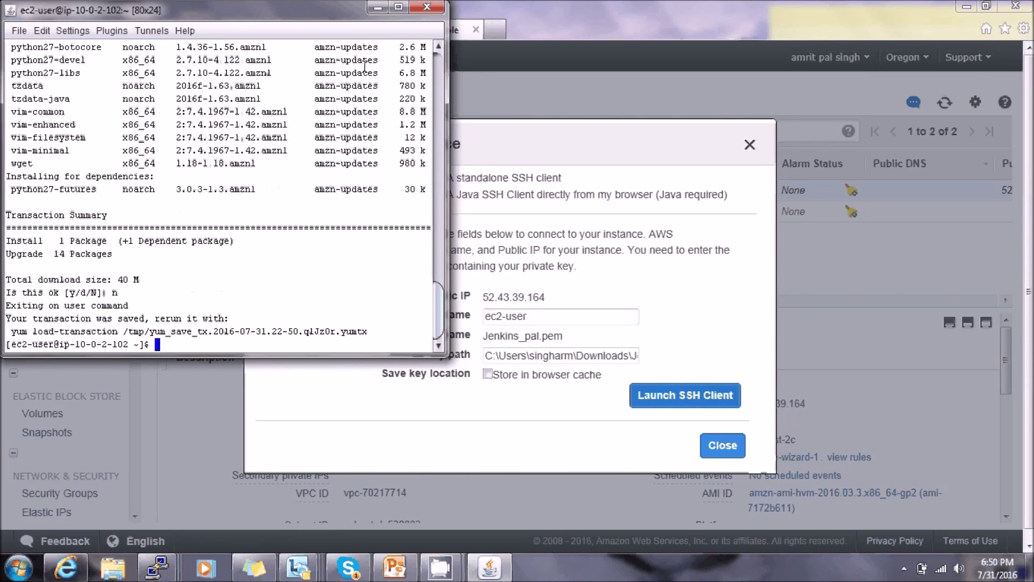
pyautogui.click(379, 10)
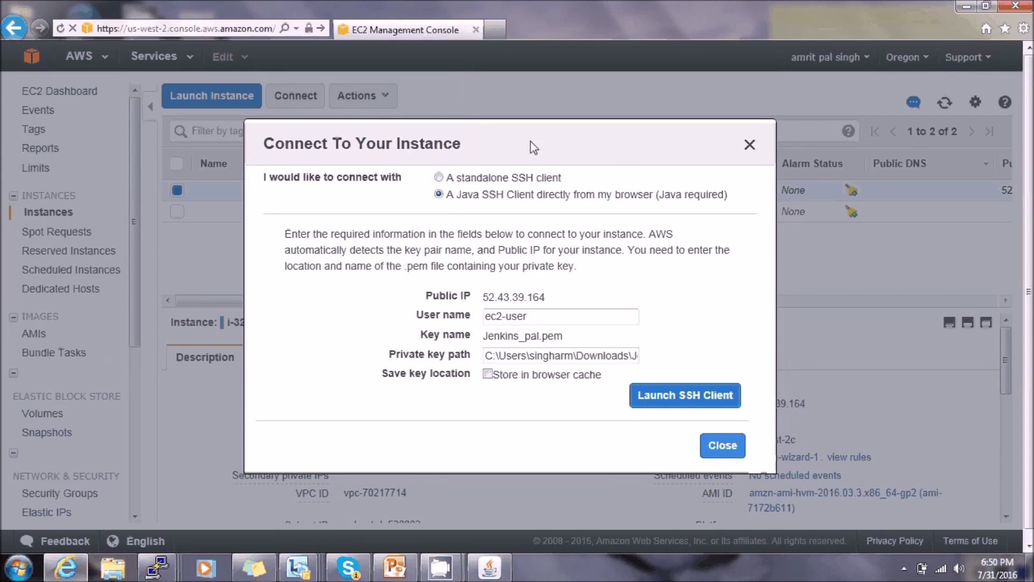
# - Close the dialog and open Connect options for private instance i-55ea9c88 alone
pyautogui.click(749, 145)
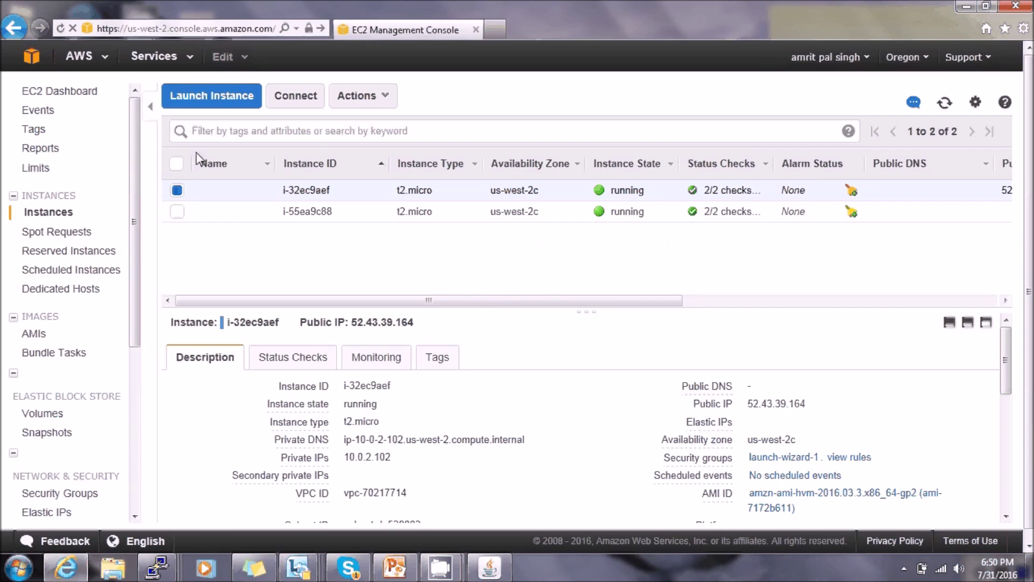
pyautogui.click(168, 196)
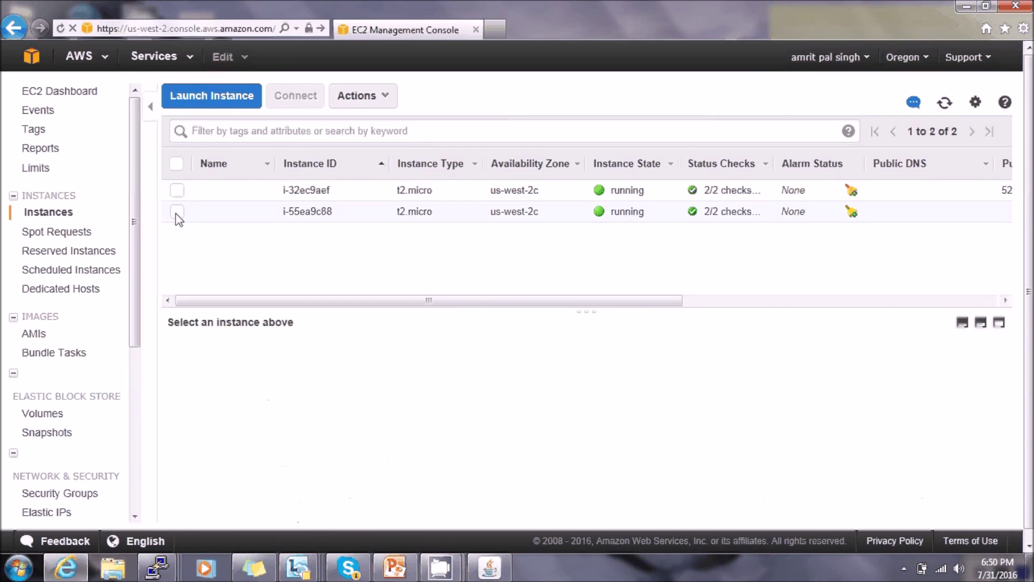
pyautogui.click(175, 212)
pyautogui.click(296, 96)
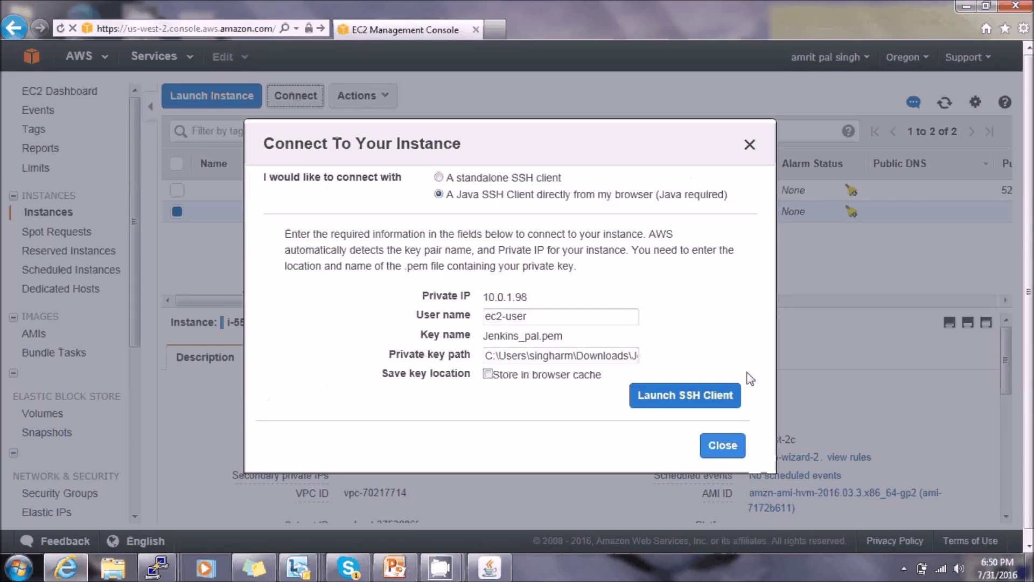
# - Close the extra MindTerm session, note key Jenkins_pal.pem for 10.0.1.98, and close the dialog
pyautogui.click(700, 395)
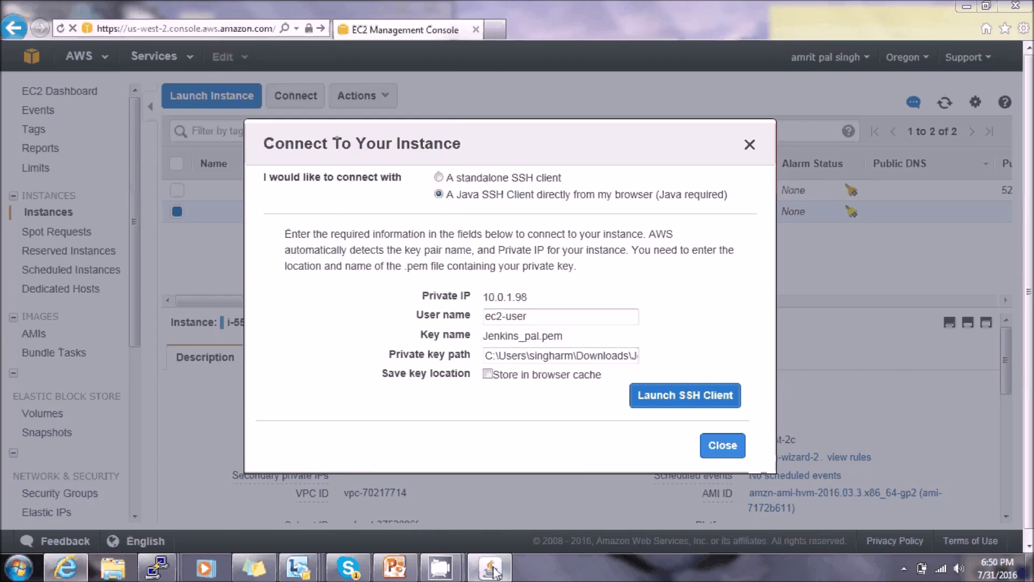
pyautogui.click(491, 568)
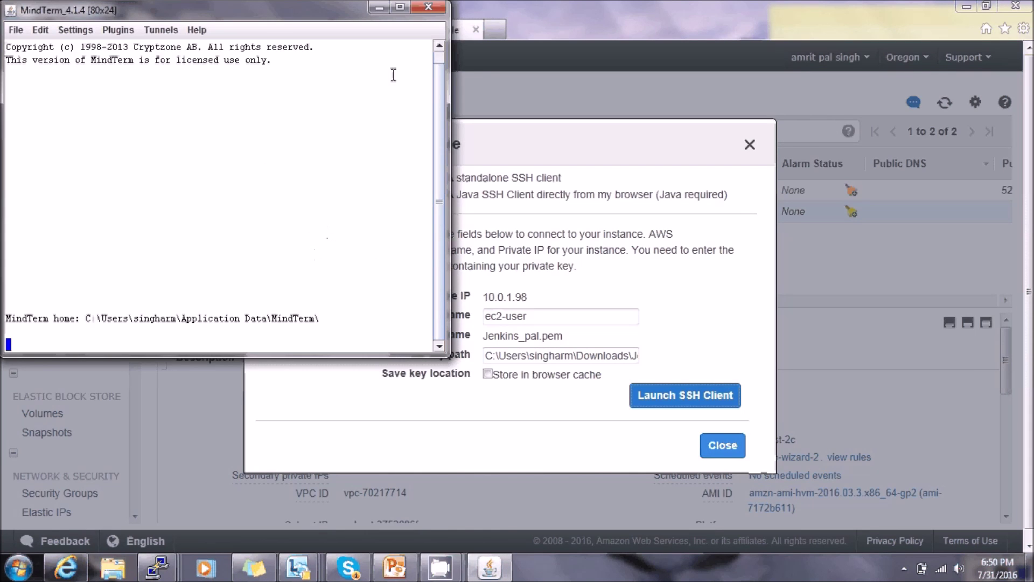
pyautogui.click(428, 7)
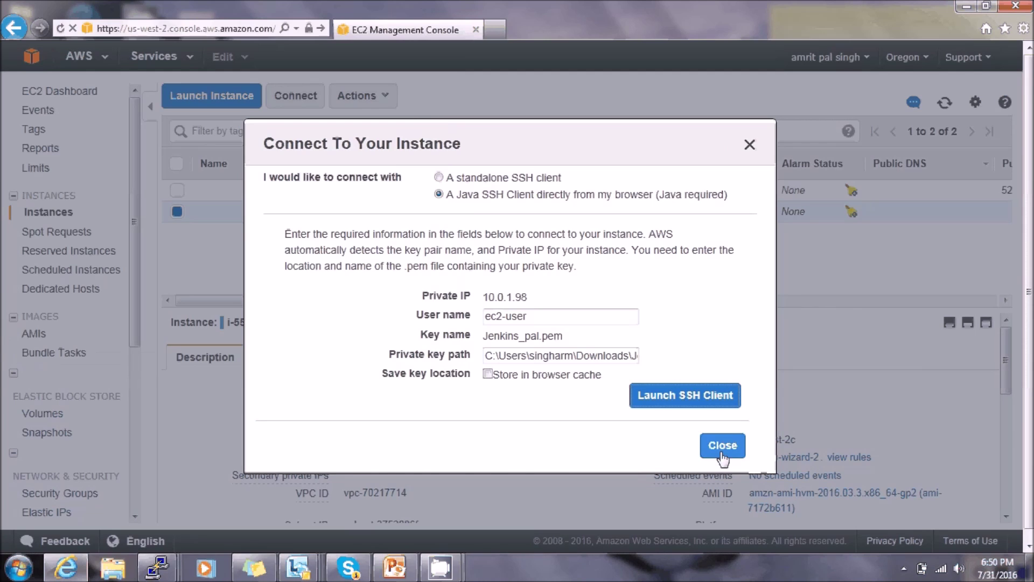
pyautogui.moveTo(563, 339); pyautogui.dragTo(483, 338)
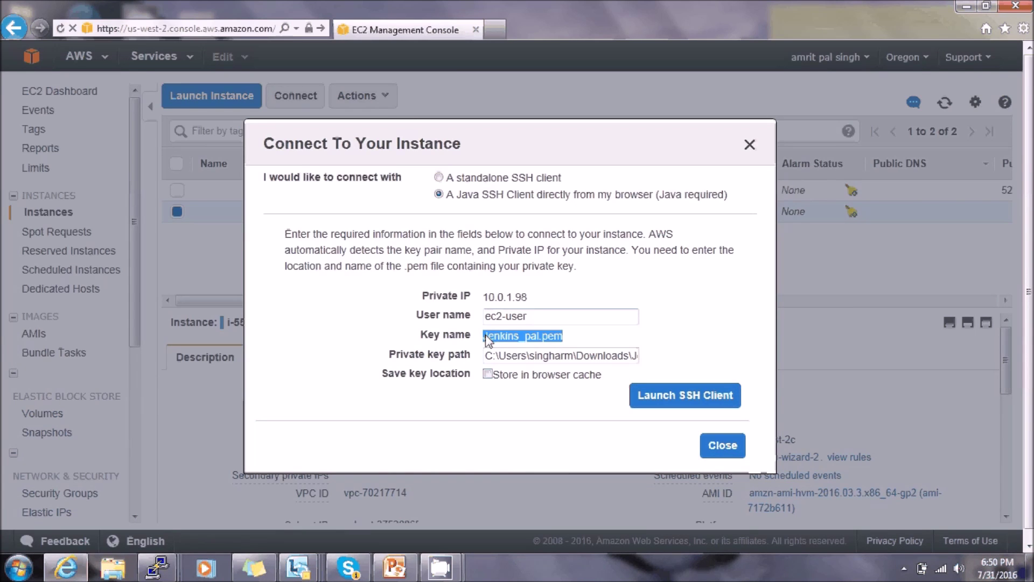
pyautogui.click(722, 445)
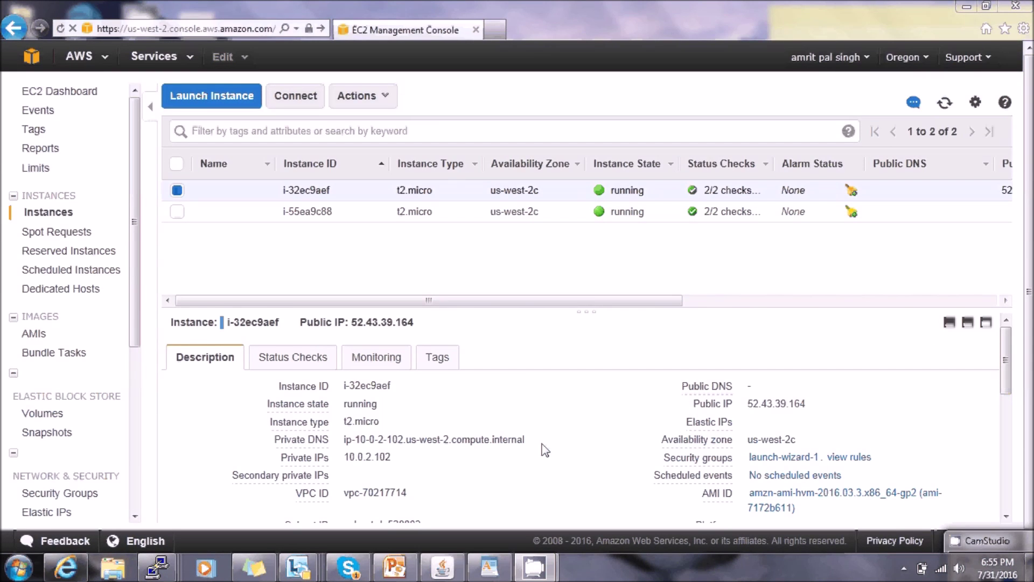
pyautogui.click(442, 566)
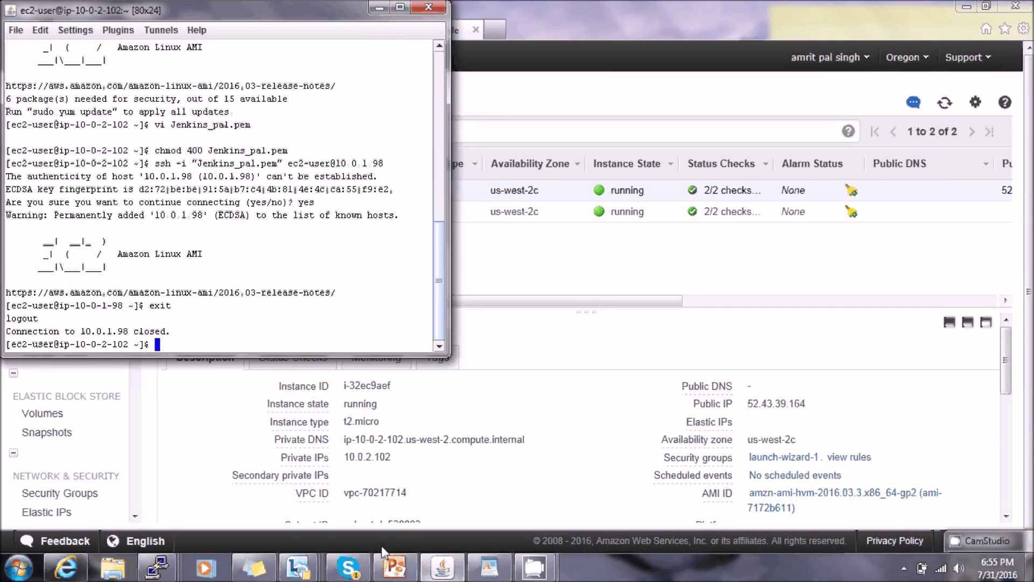
pyautogui.write('ls')
pyautogui.press('Return')
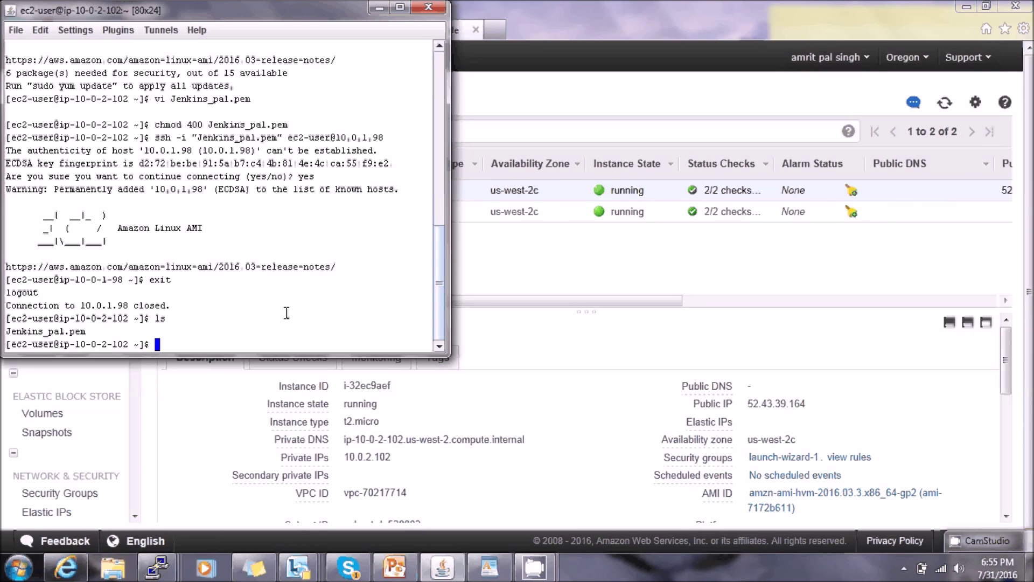
pyautogui.press('Up')
pyautogui.press('Up')
pyautogui.press('Up')
pyautogui.press('Down')
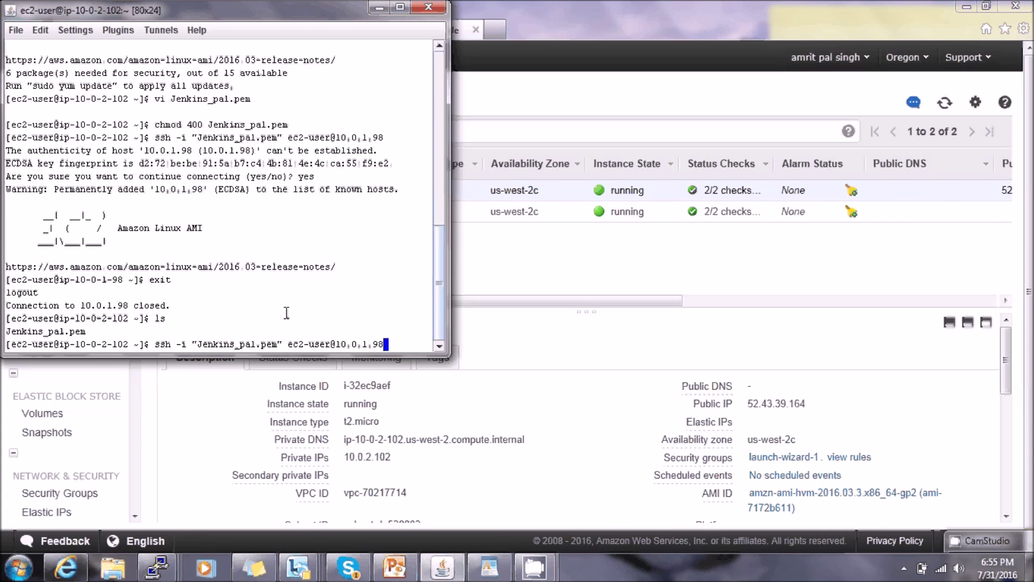
pyautogui.press('Return')
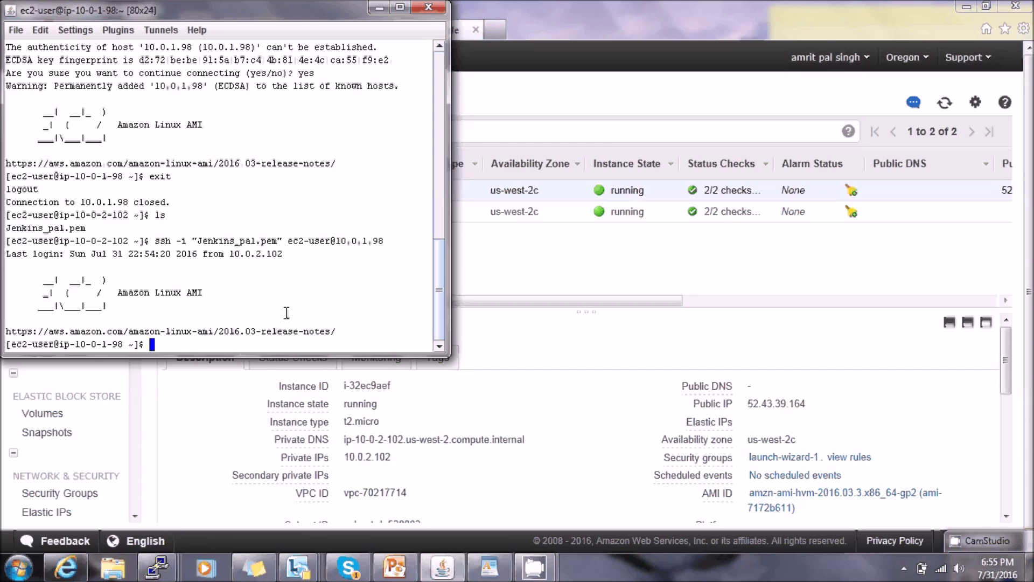
# - Run hostname to confirm the session is on ip-10-0-1-98
pyautogui.write('h')
pyautogui.write('ostname')
pyautogui.press('Return')
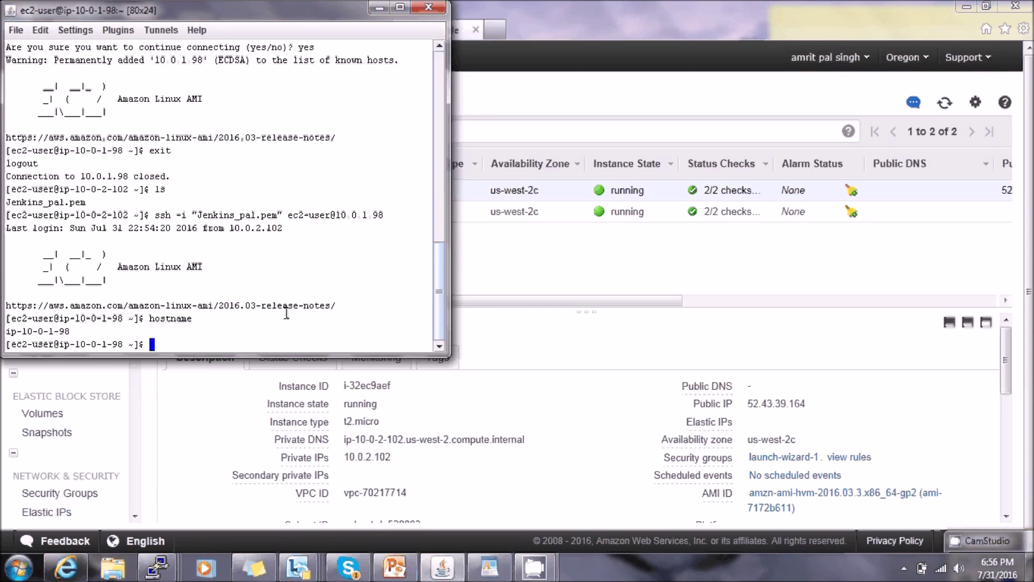
pyautogui.moveTo(979, 541)
pyautogui.click(540, 575)
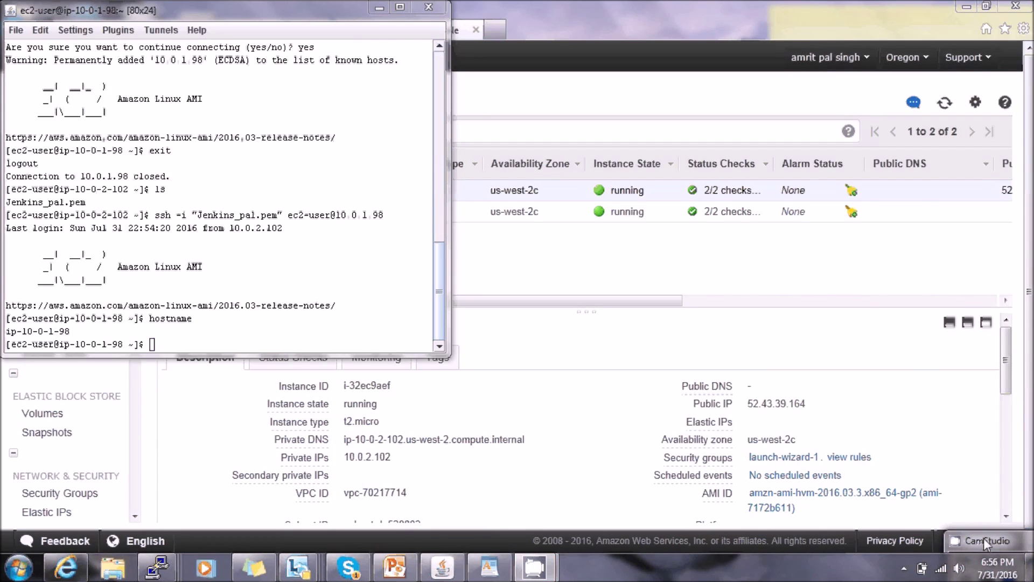